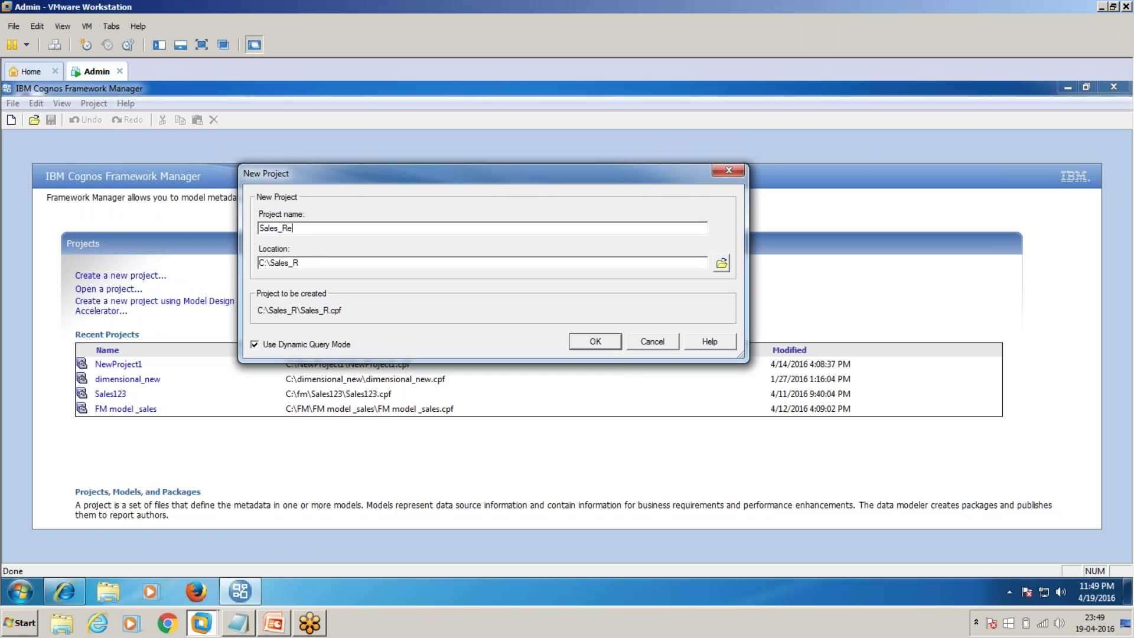
Step: Complete the new project name as Sales_Reporting_Framework
text(ing_Framework)
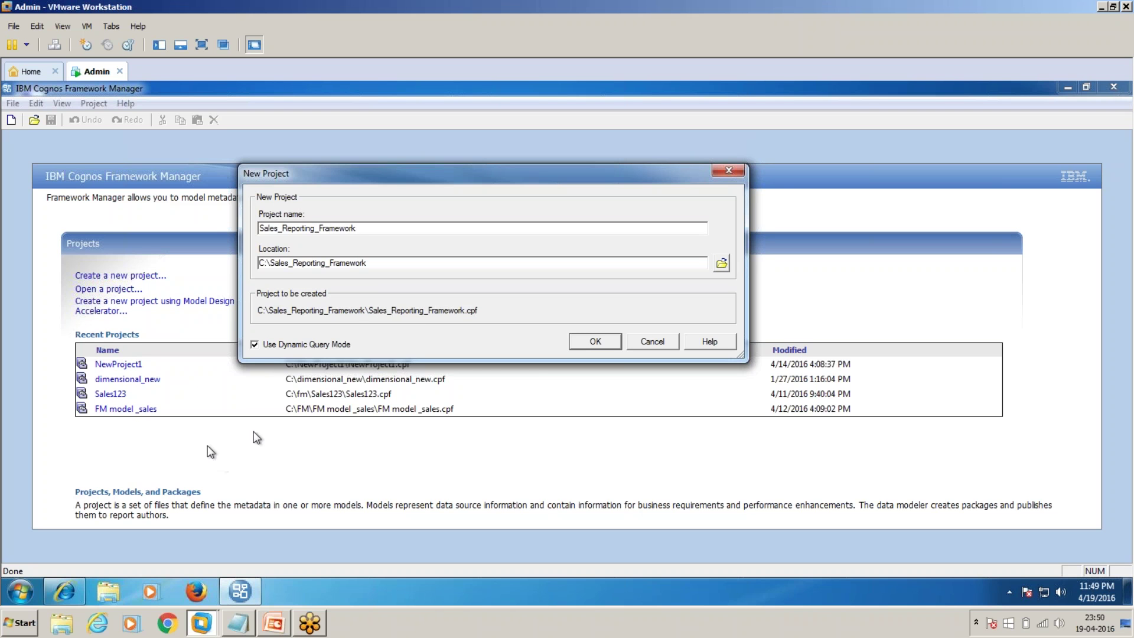
Step: Create the project without Dynamic Query Mode, log on with the administrator credentials, and accept English
click(254, 347)
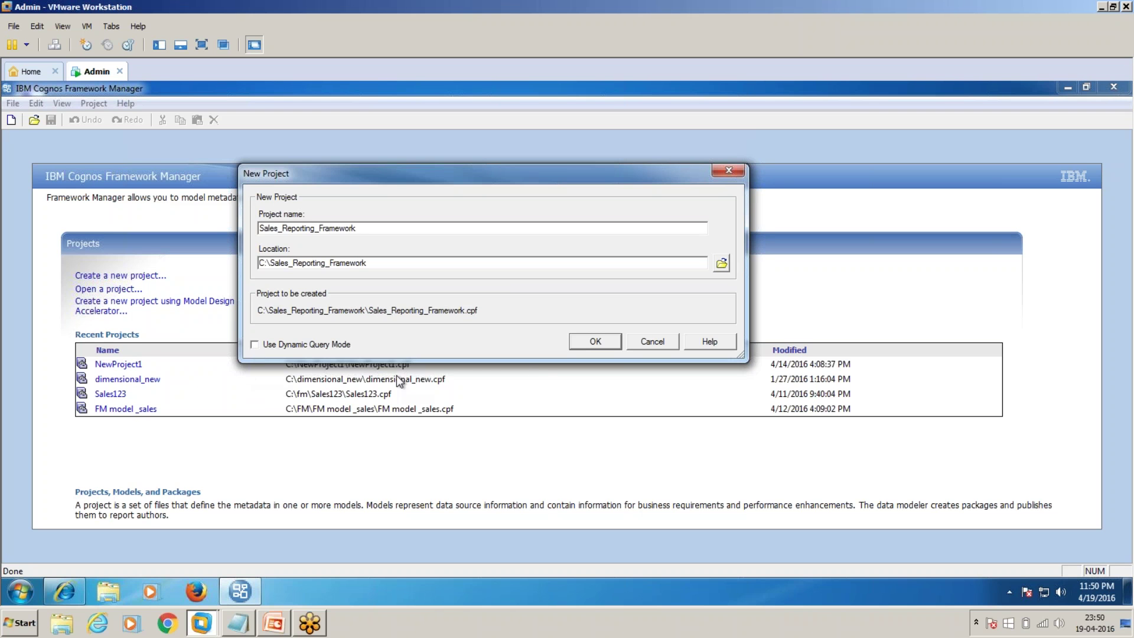
click(584, 340)
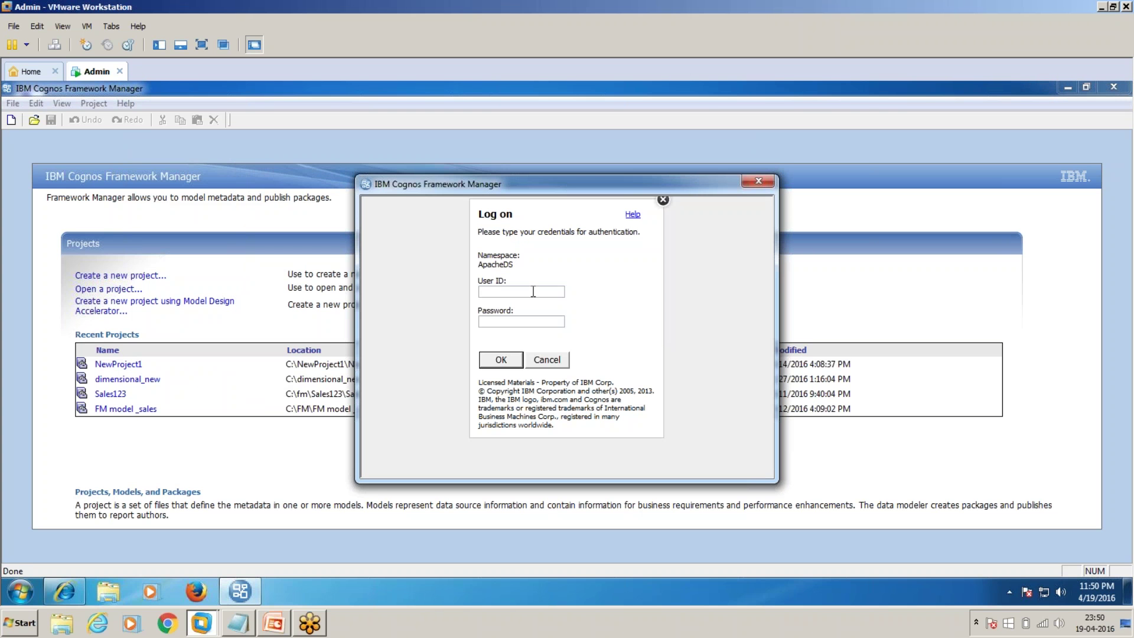
text(admin)
key(Tab)
text(admin)
key(Return)
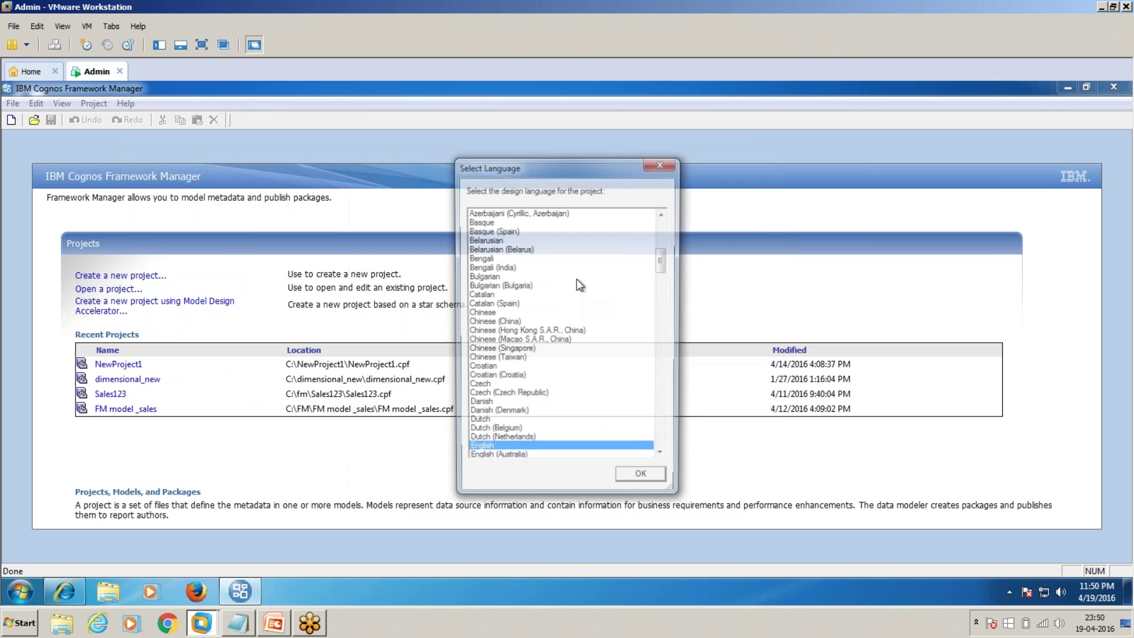
click(638, 486)
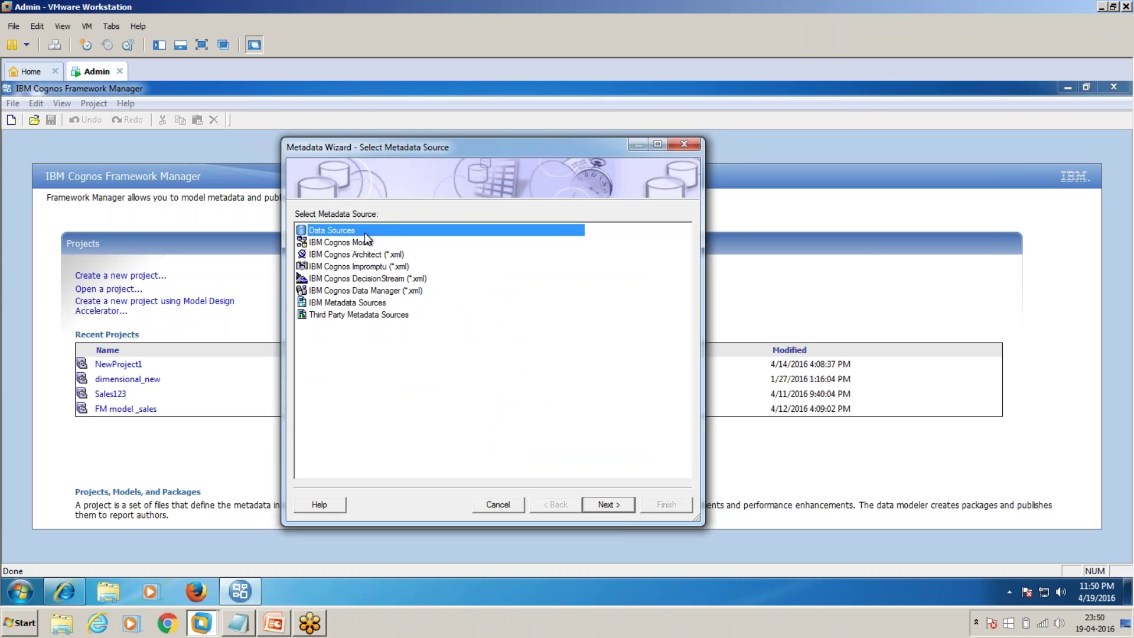
Step: Start a new data source from the Metadata Wizard and name it Sales_database
click(606, 504)
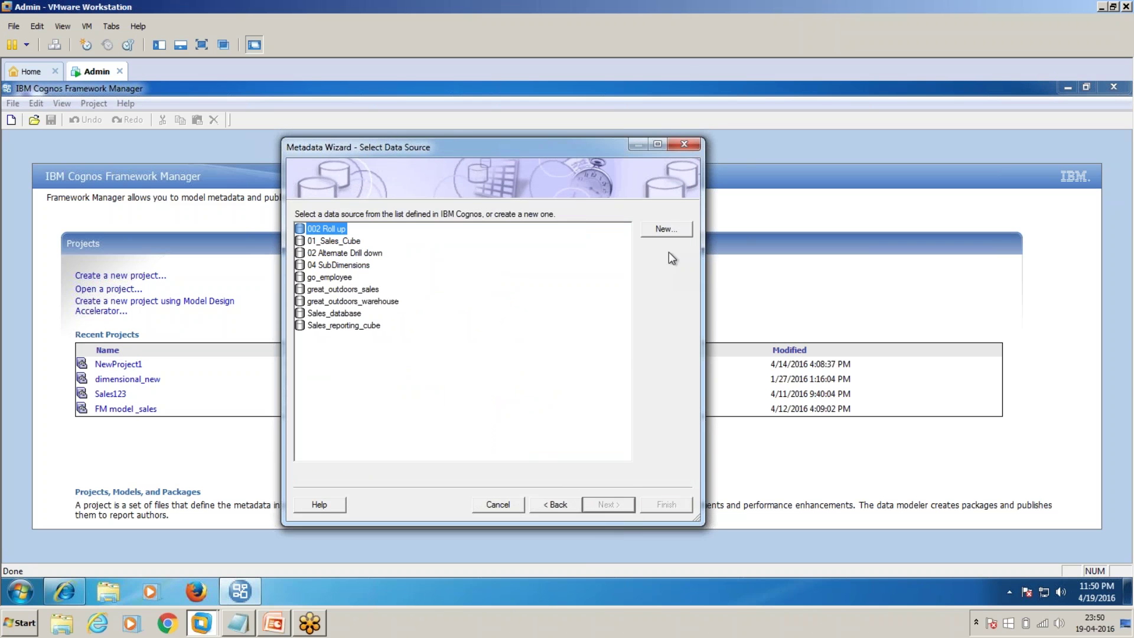
click(676, 229)
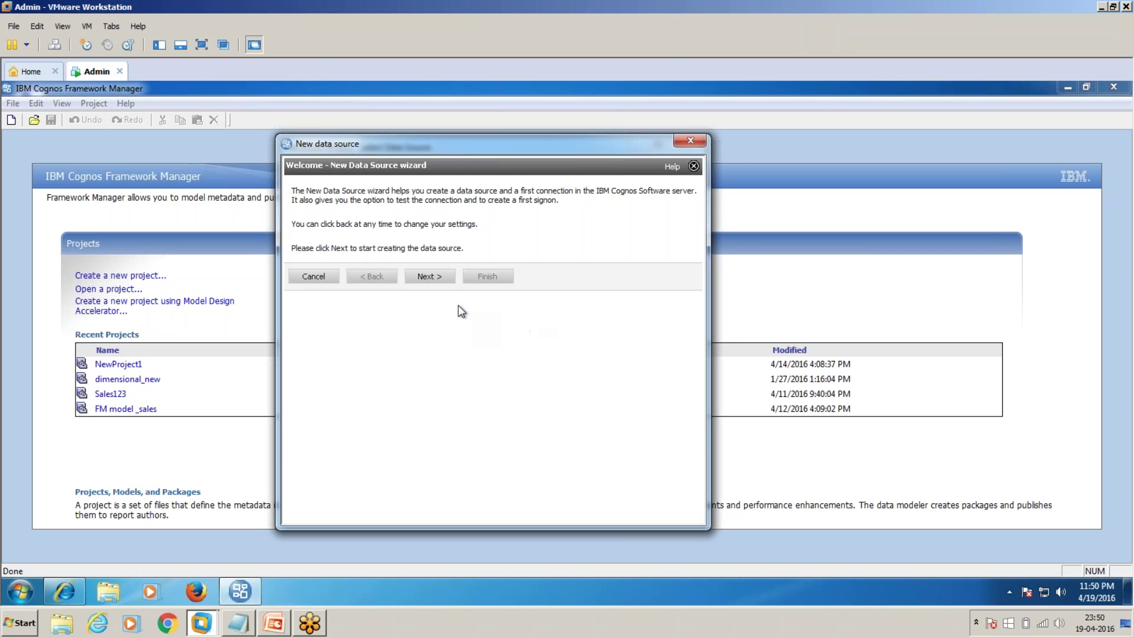
click(438, 282)
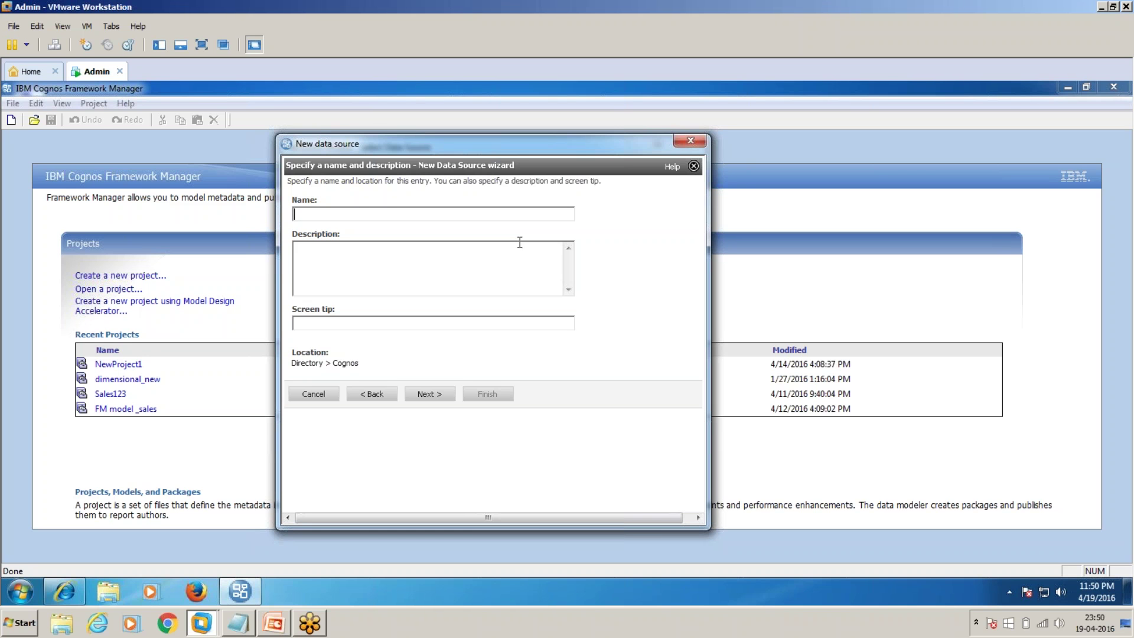
text(O)
key(BackSpace)
text(Sales)
key(BackSpace)
key(BackSpace)
key(BackSpace)
key(BackSpace)
text(ales_database)
click(411, 395)
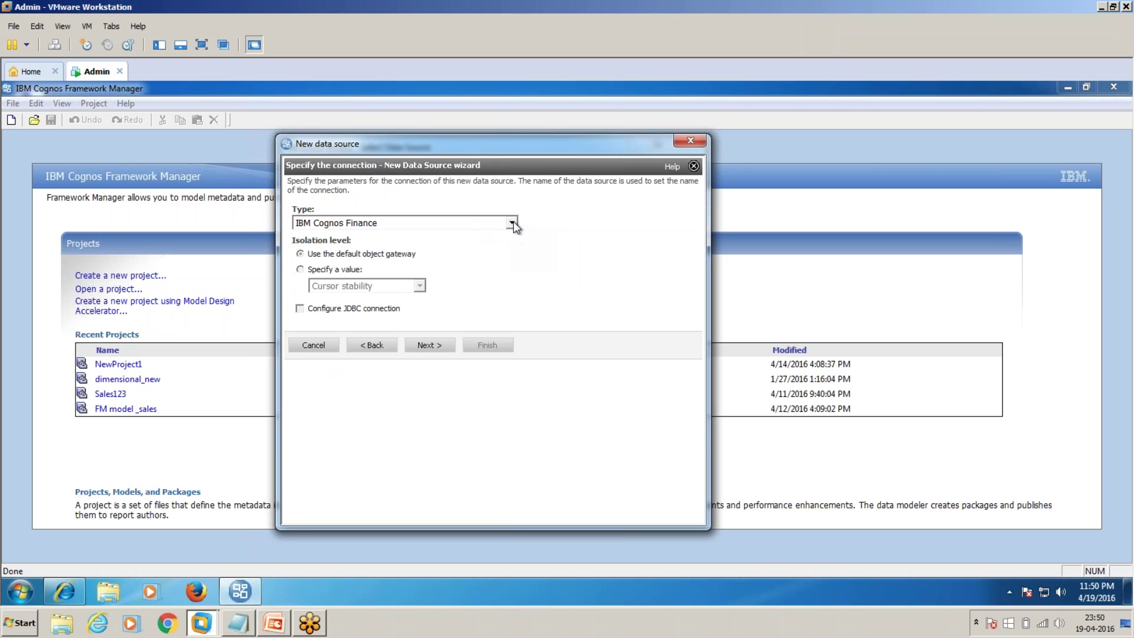
Step: Set the connection type to Microsoft SQL Server (OLE DB) with JDBC configuration turned off
click(511, 223)
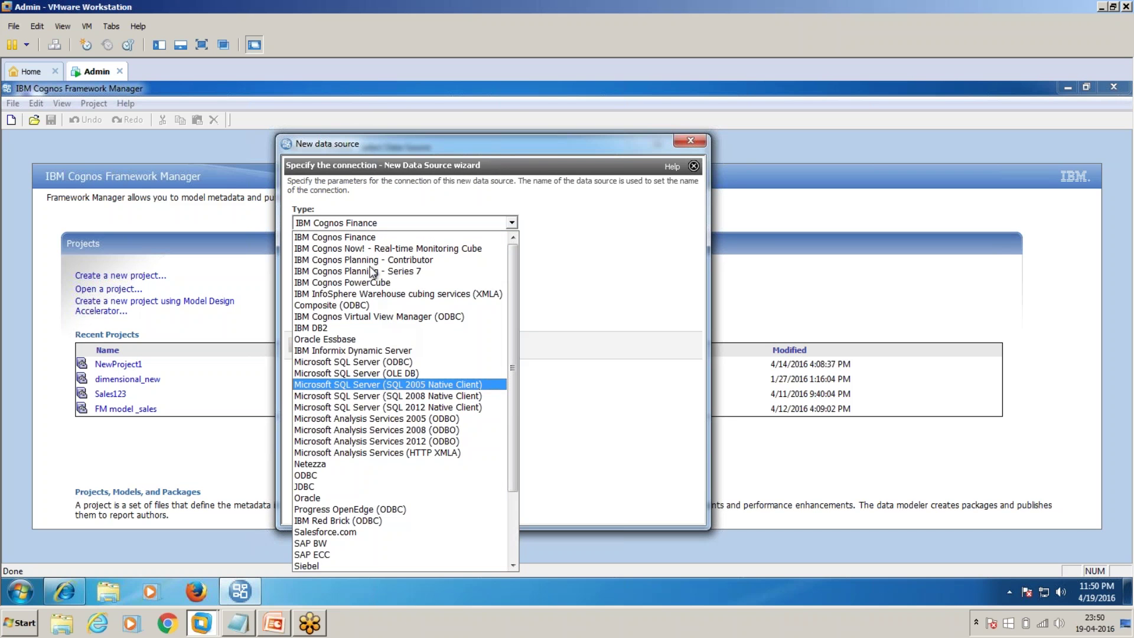
scroll(354, 458, down, 2)
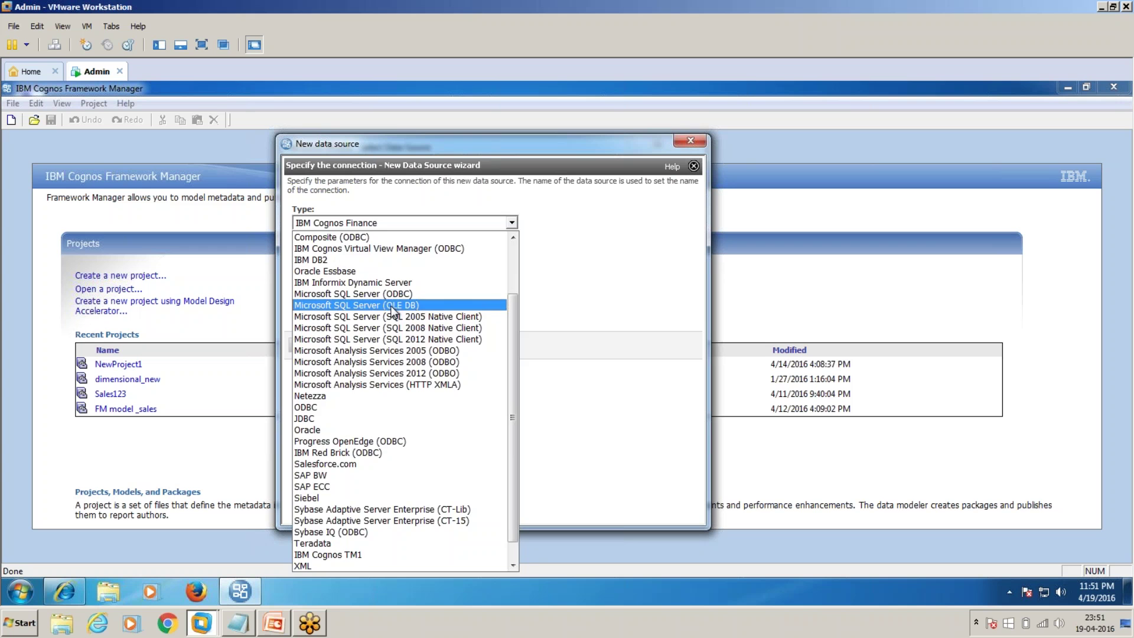
click(393, 306)
click(300, 308)
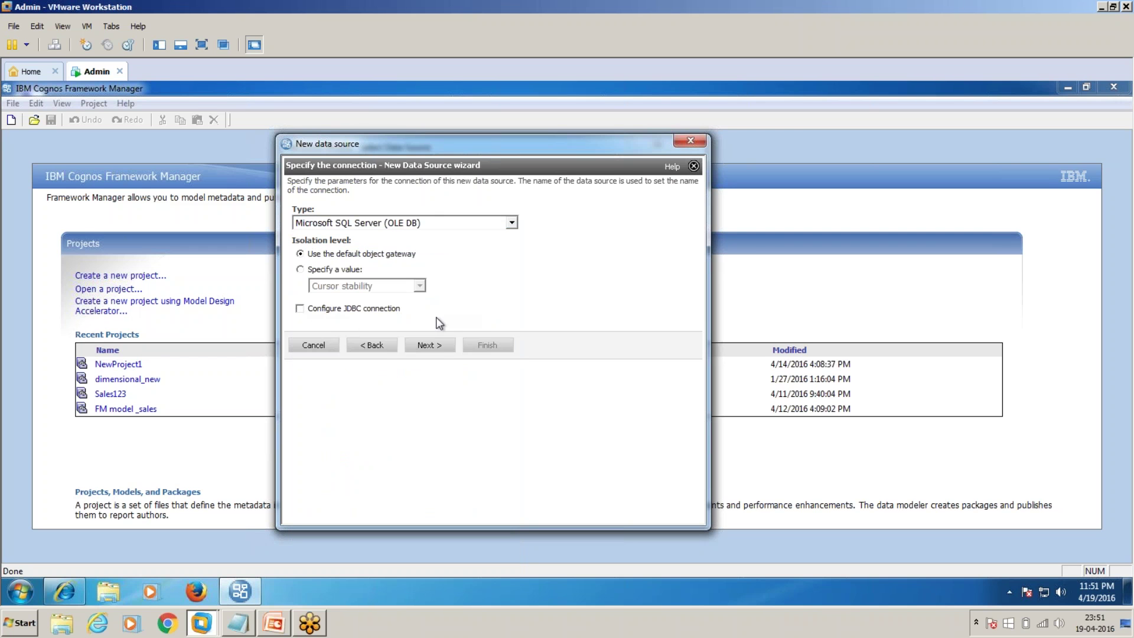
click(439, 348)
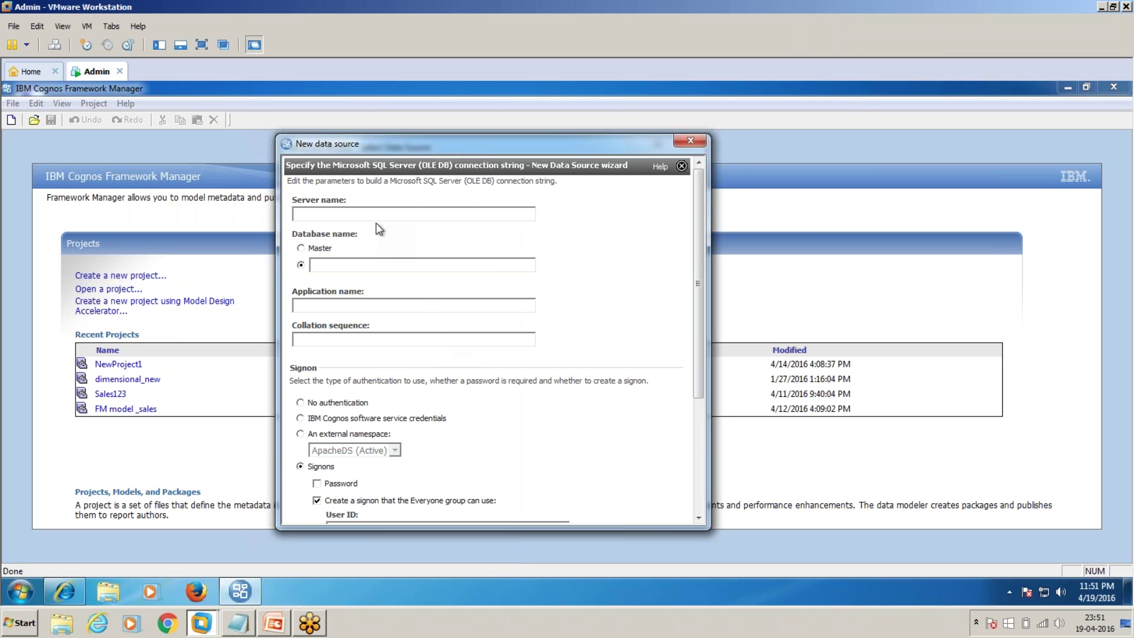
Step: Enter server localhost, database gosales and the sign-on credentials, then confirm the connection test succeeds
text(localhost)
text(gosales)
scroll(469, 397, down, 3)
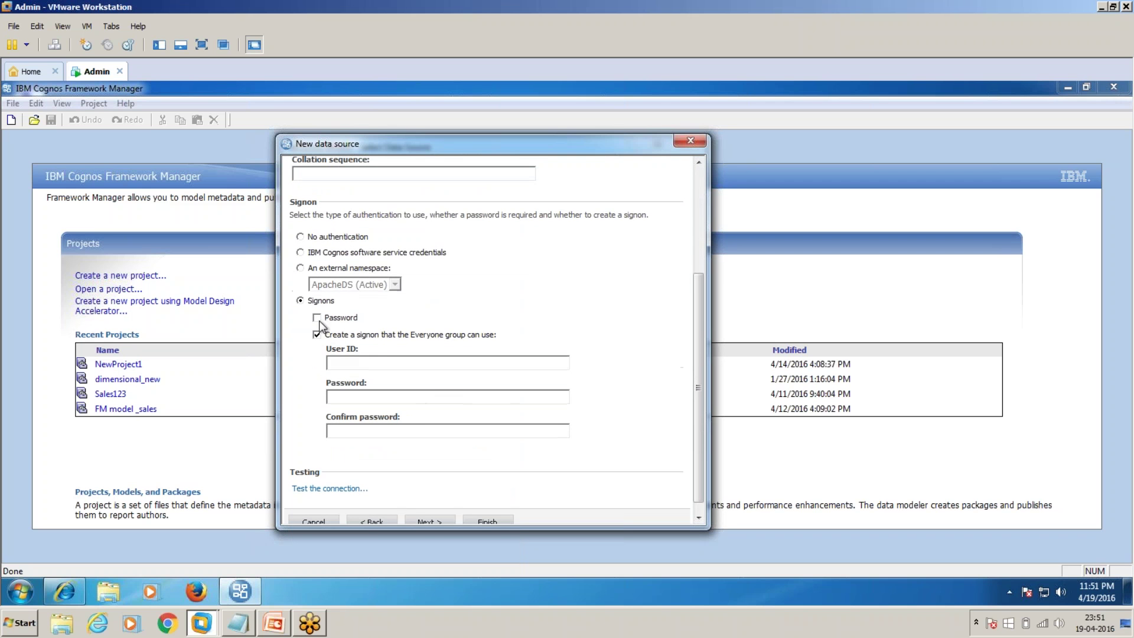
click(353, 362)
text(cognoscognoscognos)
click(329, 488)
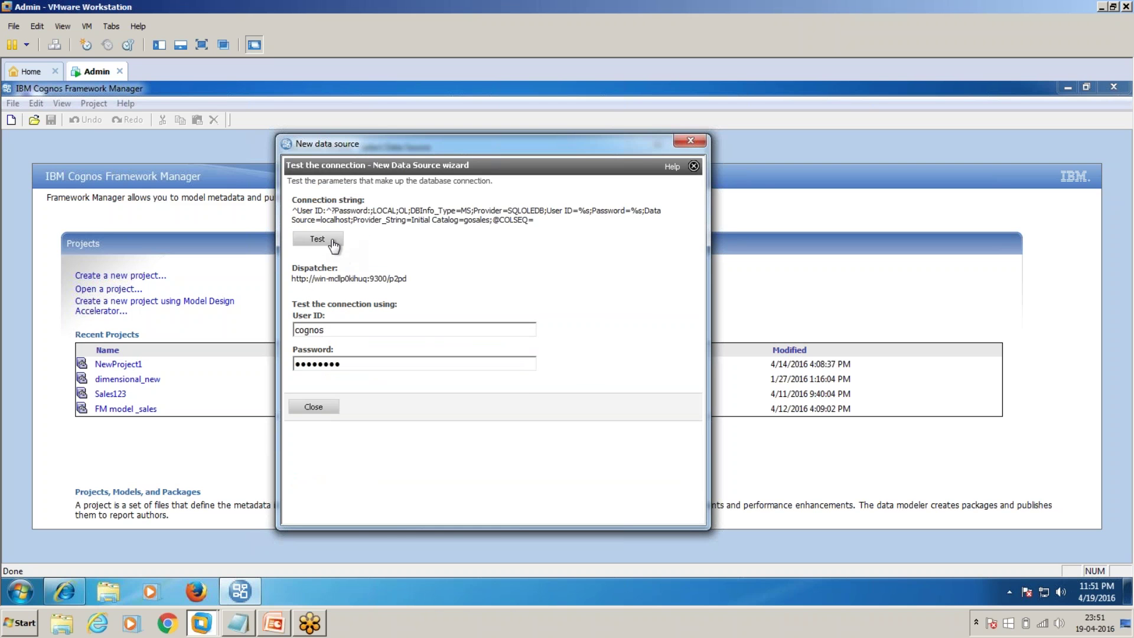
click(333, 241)
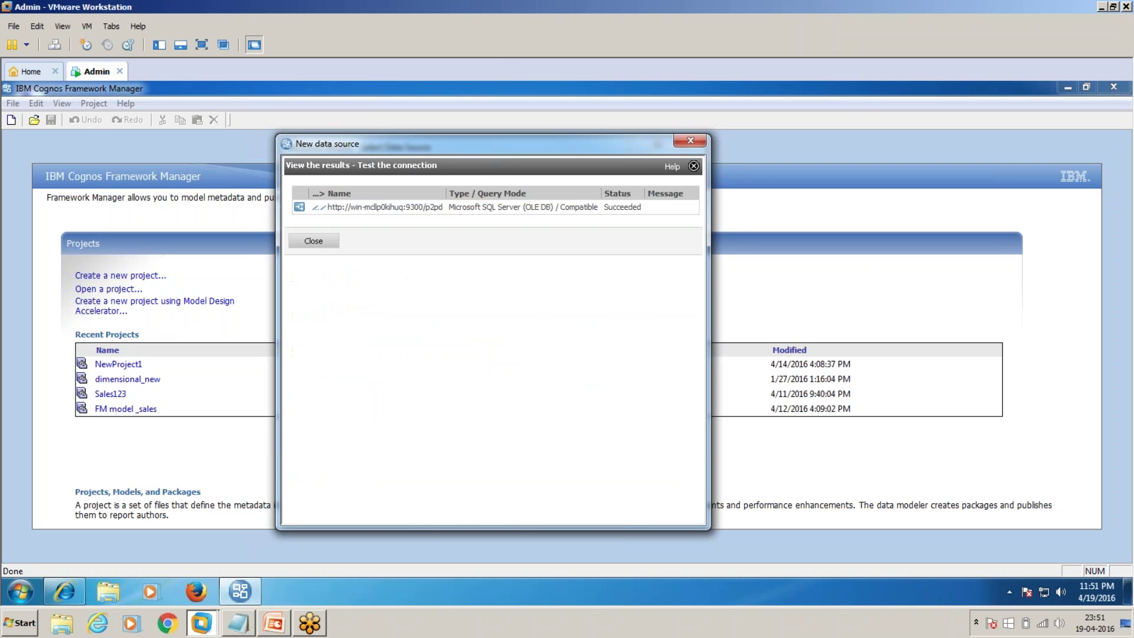
double_click(617, 208)
click(314, 242)
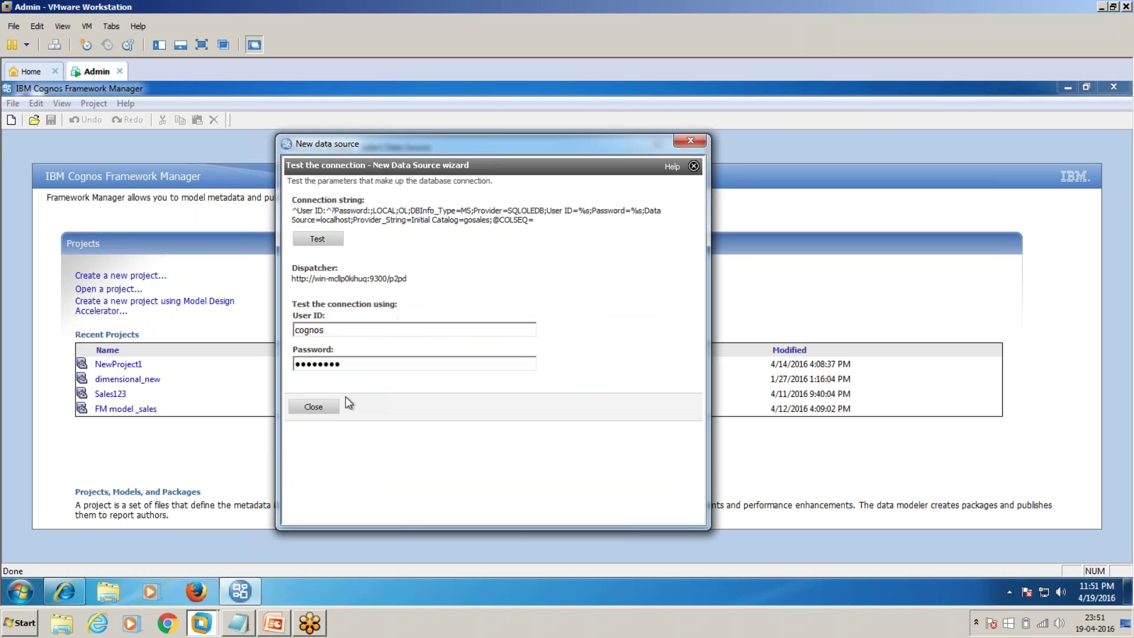
Step: Finish the data source and rename it Sales_database_reporting
click(313, 406)
scroll(531, 399, down, 2)
scroll(531, 400, down, 3)
click(487, 511)
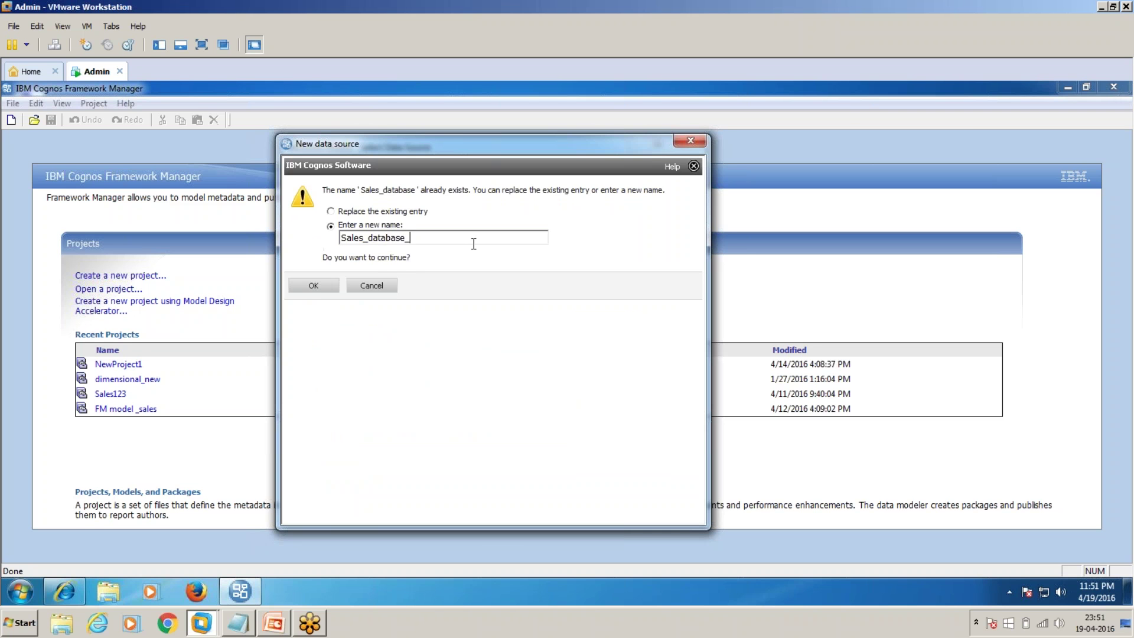
text(reporting)
click(317, 286)
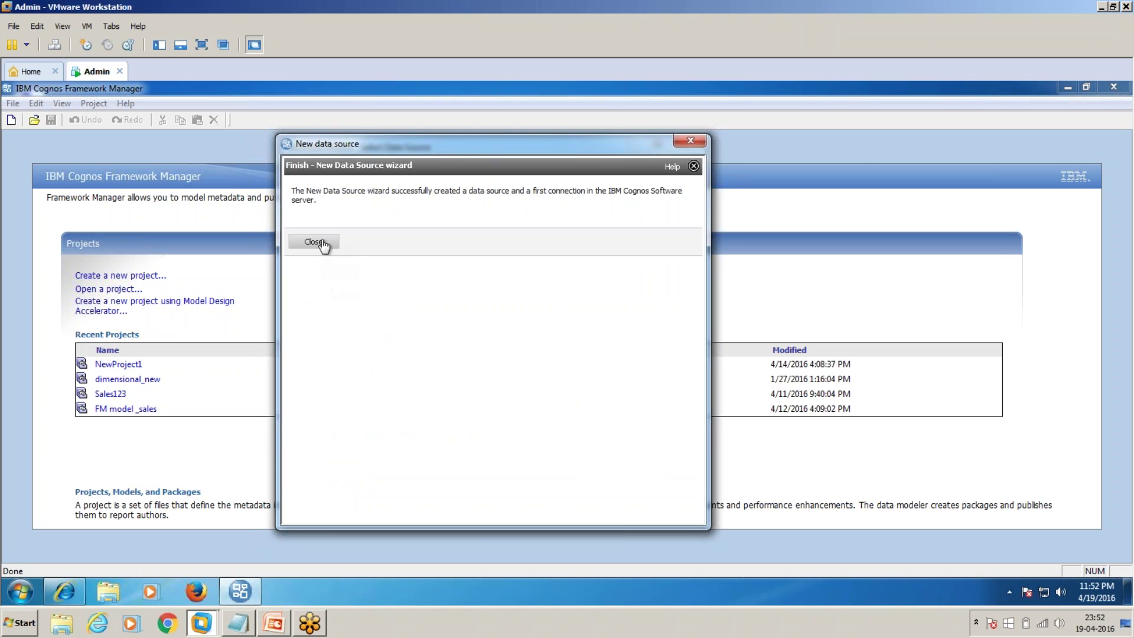
key(Return)
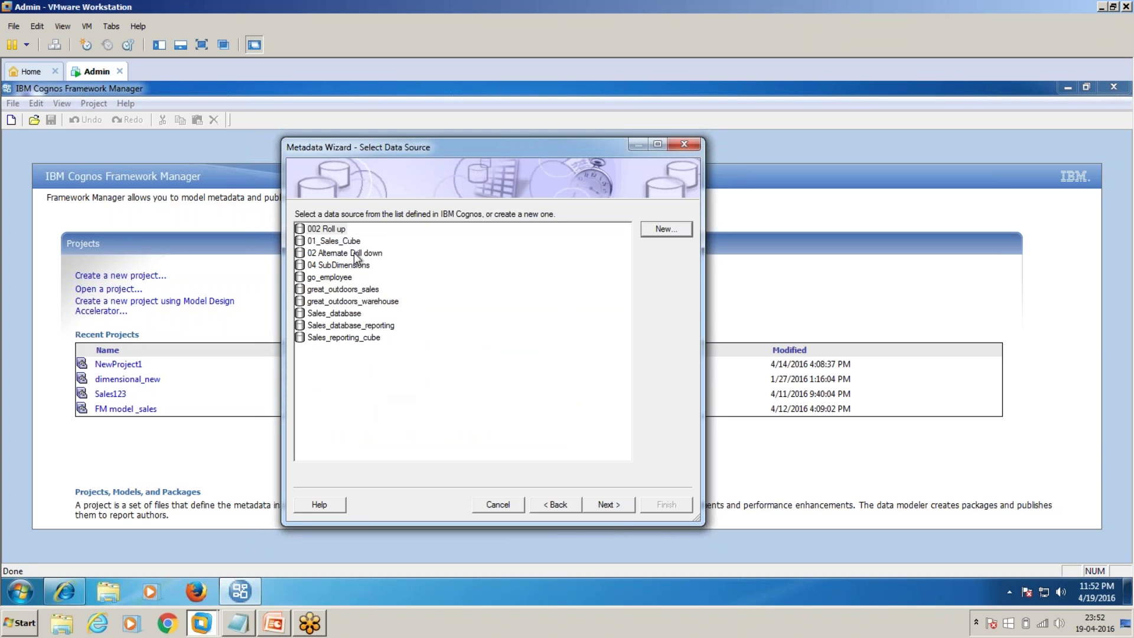
Step: Choose the Sales_database_reporting data source and tick the PRODUCT table in the gosales schema
click(353, 324)
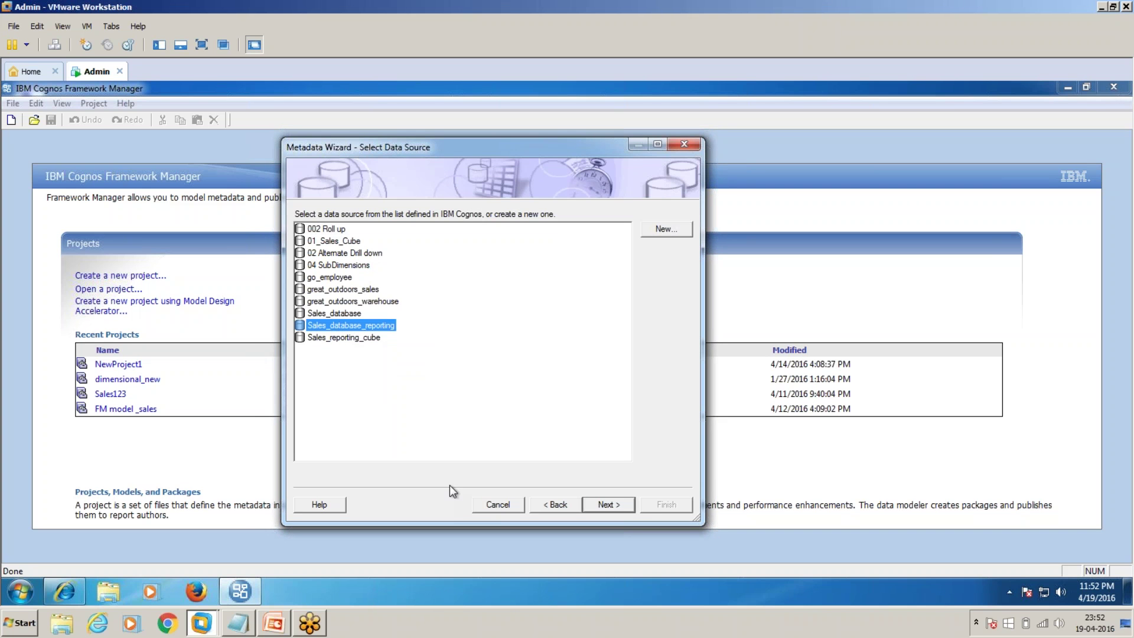
click(604, 506)
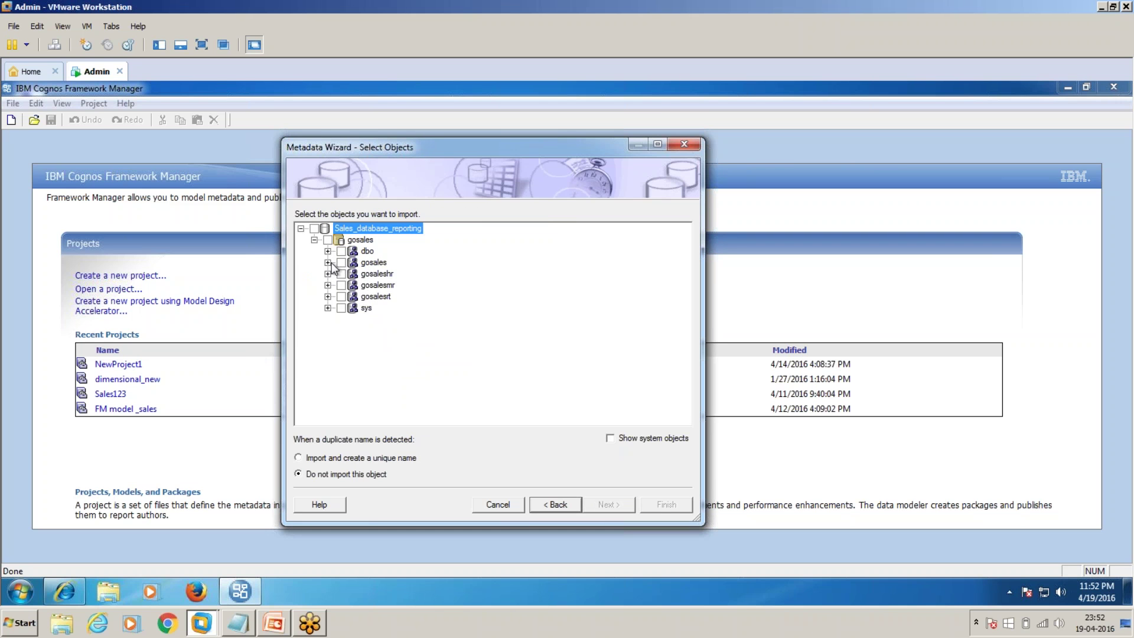
click(328, 262)
click(341, 274)
click(368, 342)
click(392, 343)
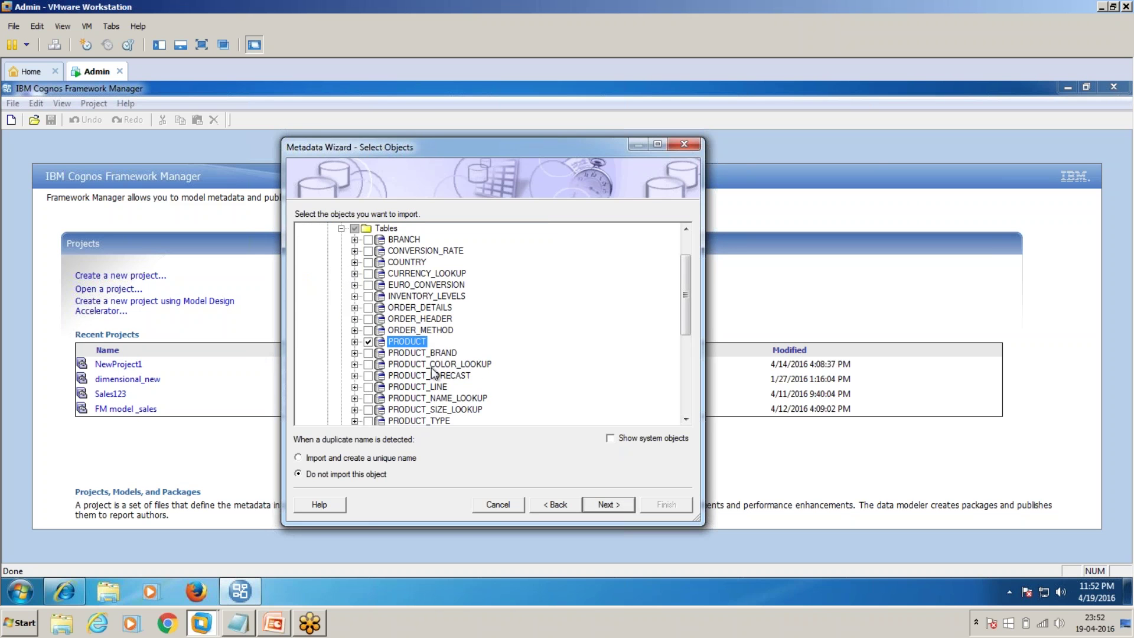
scroll(434, 371, down, 1)
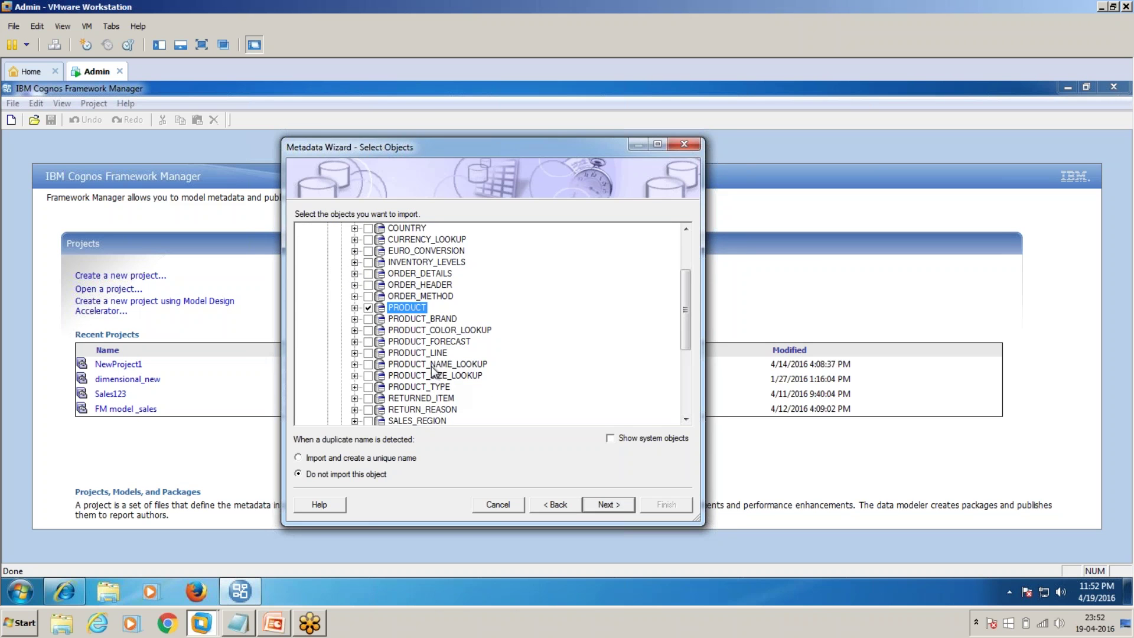
Step: Also tick PRODUCT_LINE, ORDER_DETAILS, ORDER_HEADER, ORDER_METHOD, TIME_DIMENSION and PRODUCT_TYPE
click(368, 354)
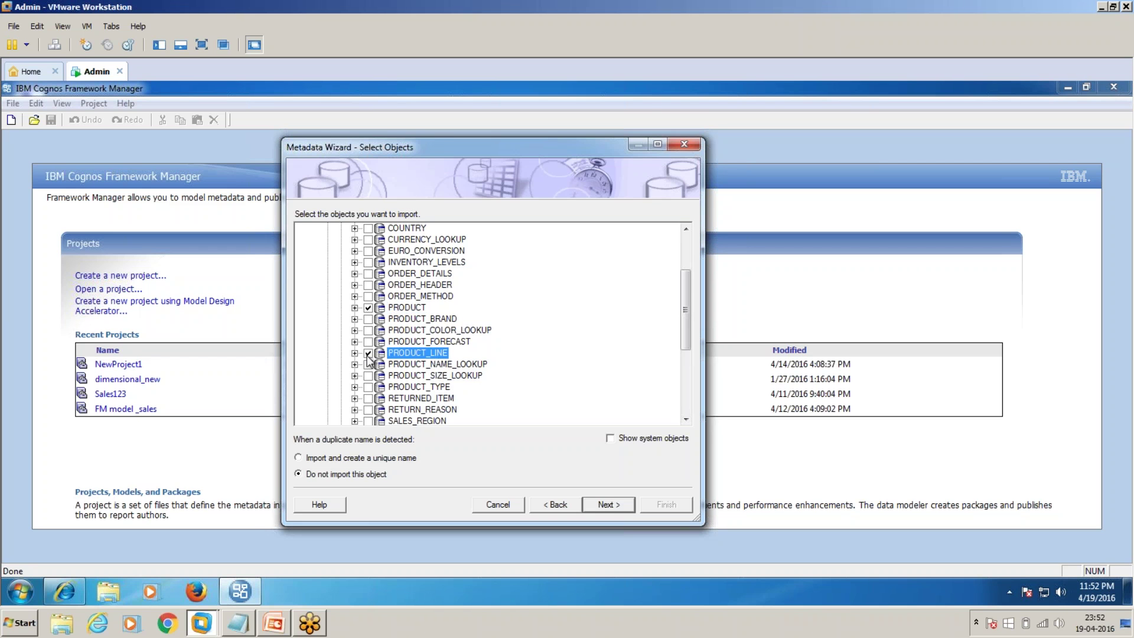
click(368, 274)
click(368, 285)
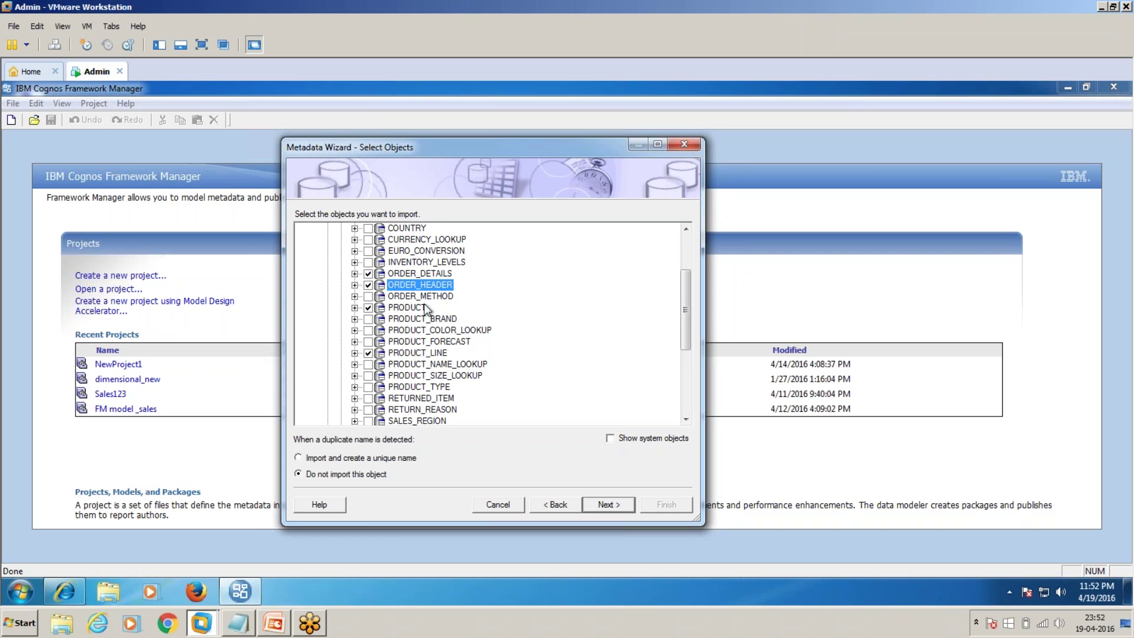
click(368, 296)
scroll(464, 361, down, 2)
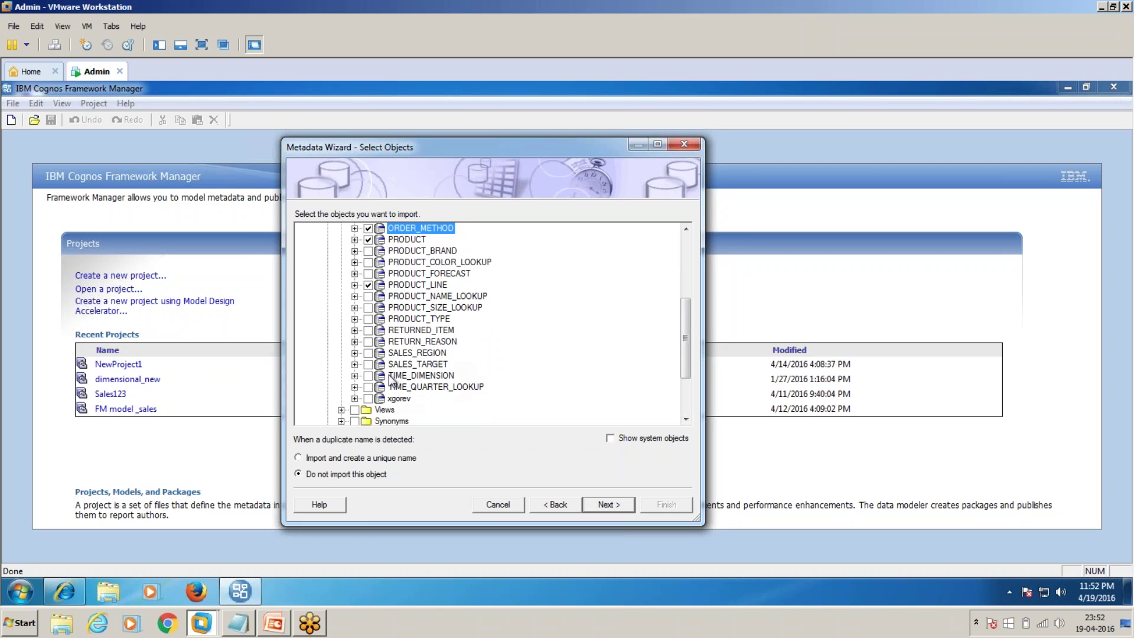
click(369, 376)
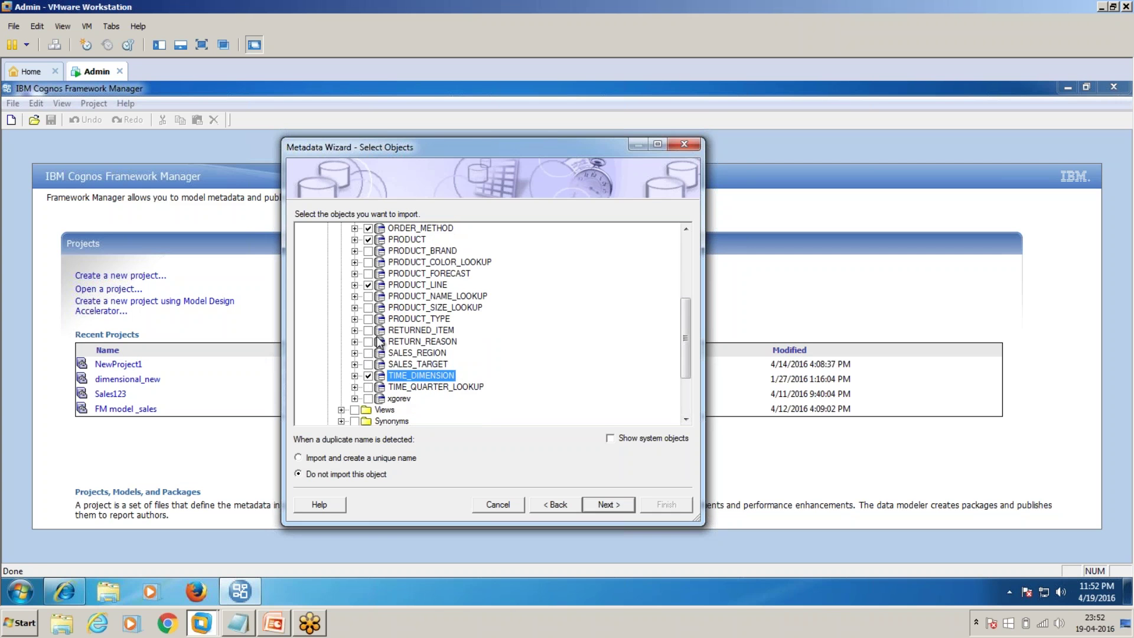
click(372, 322)
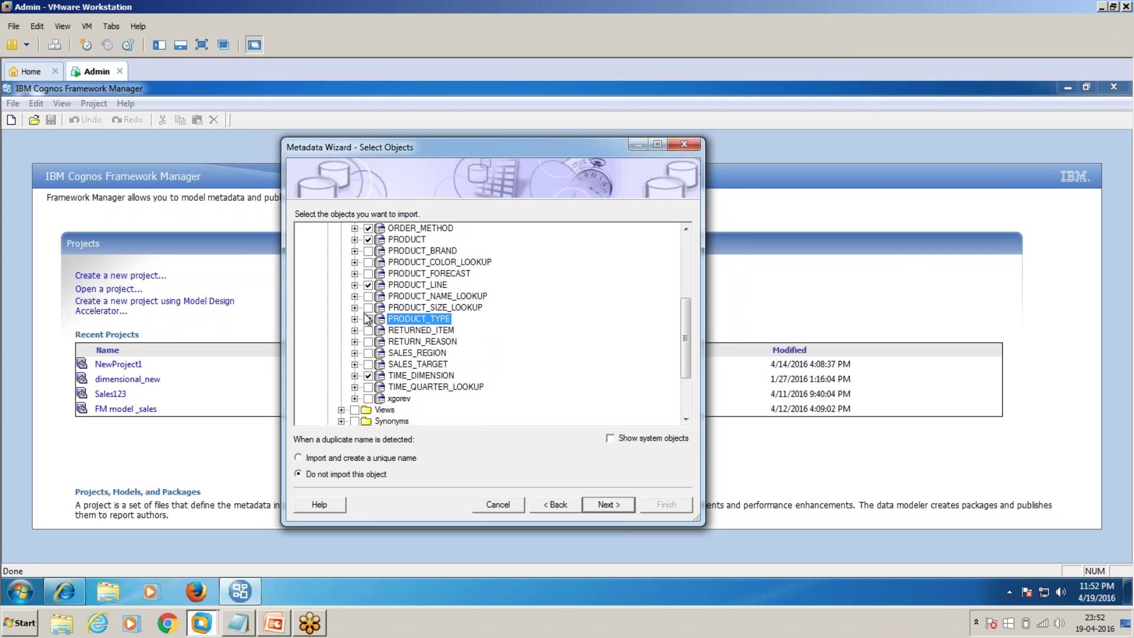
Step: Import the seven tables without primary/foreign key relationship generation
click(601, 505)
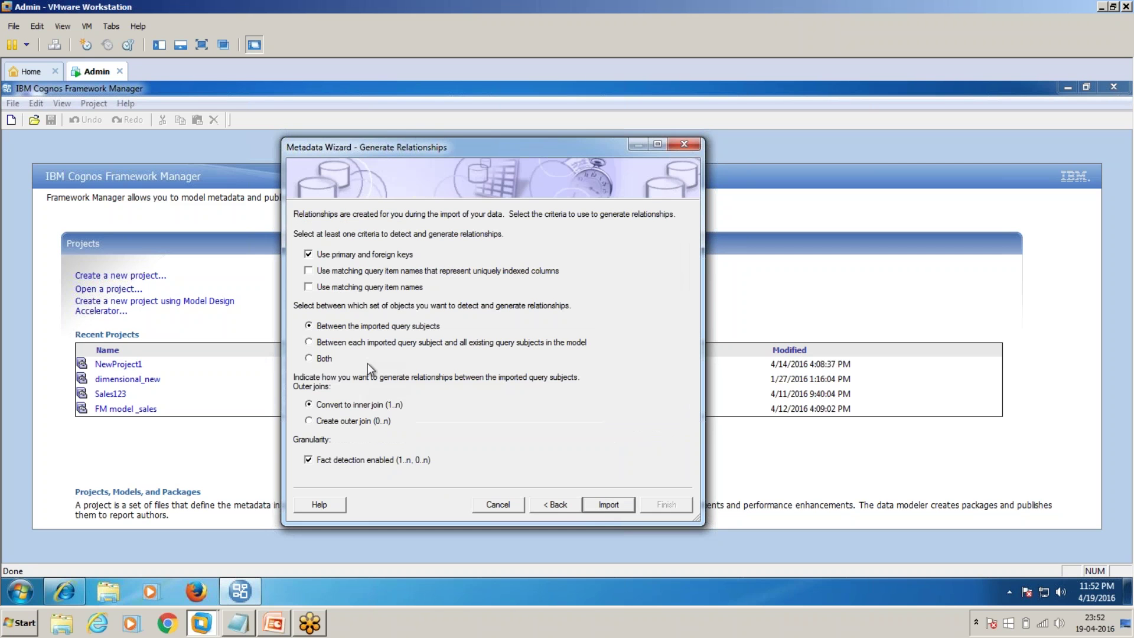
click(322, 256)
click(617, 503)
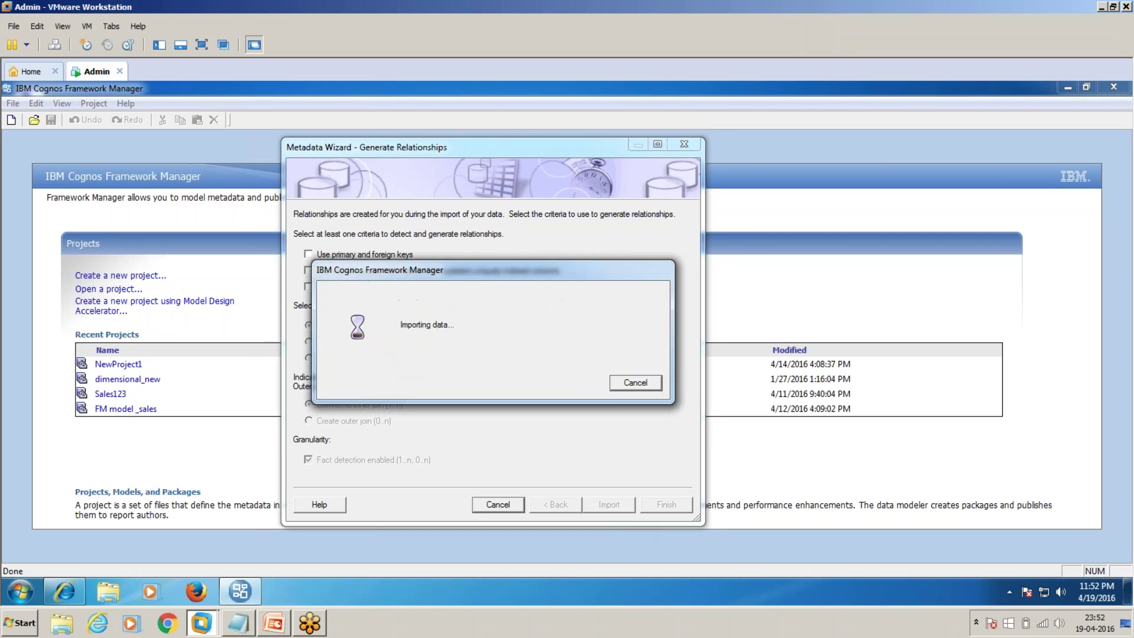
click(665, 506)
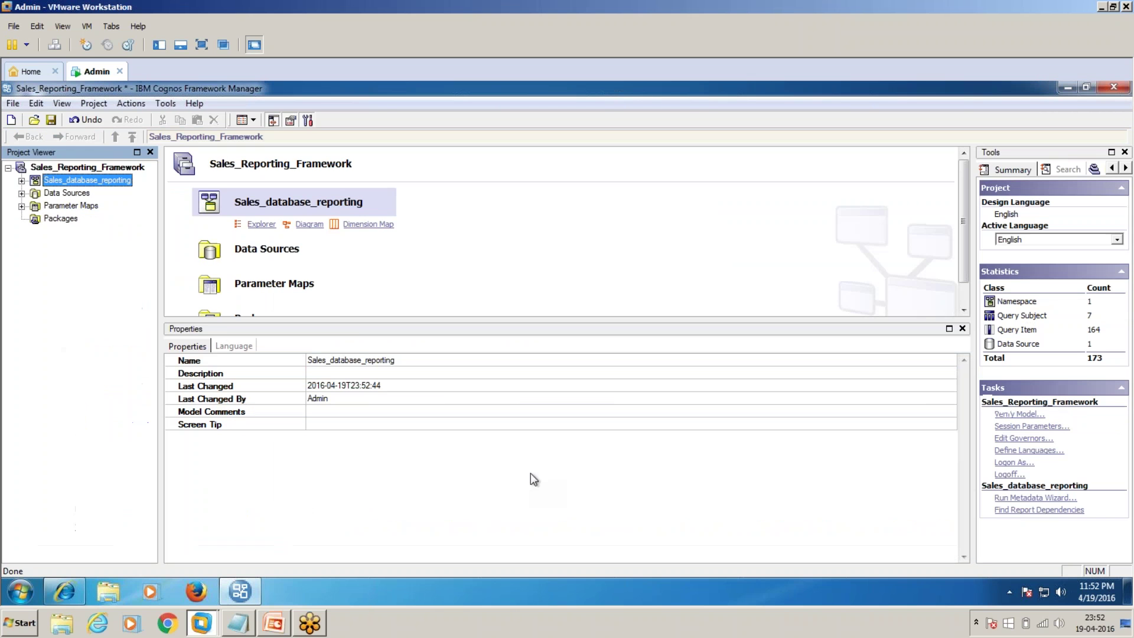
Step: Expand Sales_database_reporting and select ORDER_DETAILS together with PRODUCT
click(22, 180)
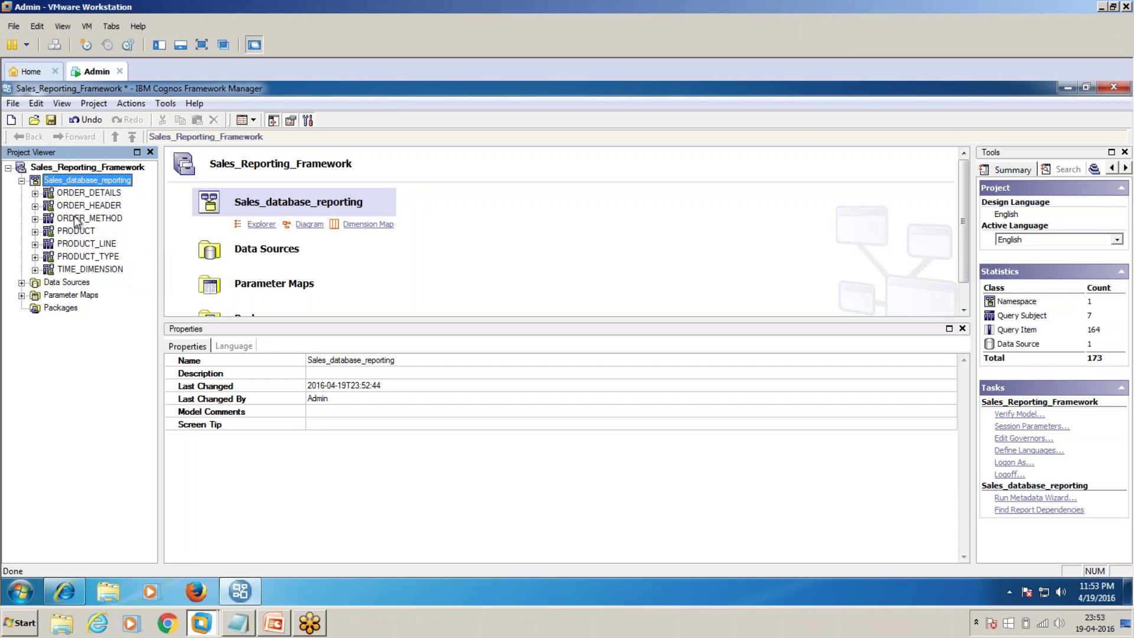
click(85, 196)
click(83, 232)
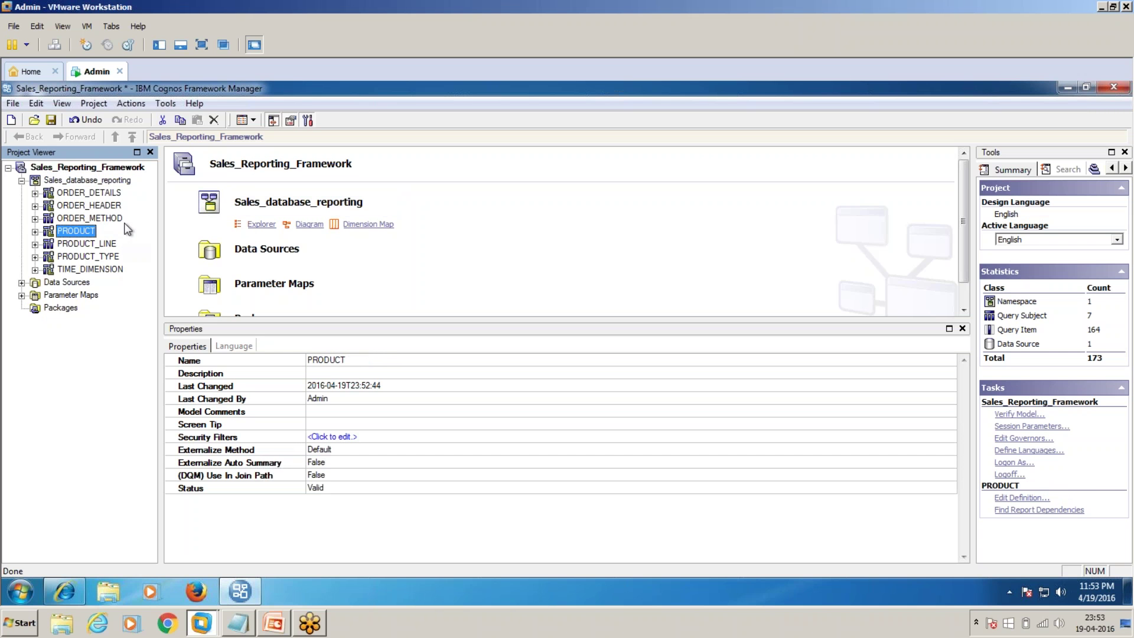
right_click(101, 199)
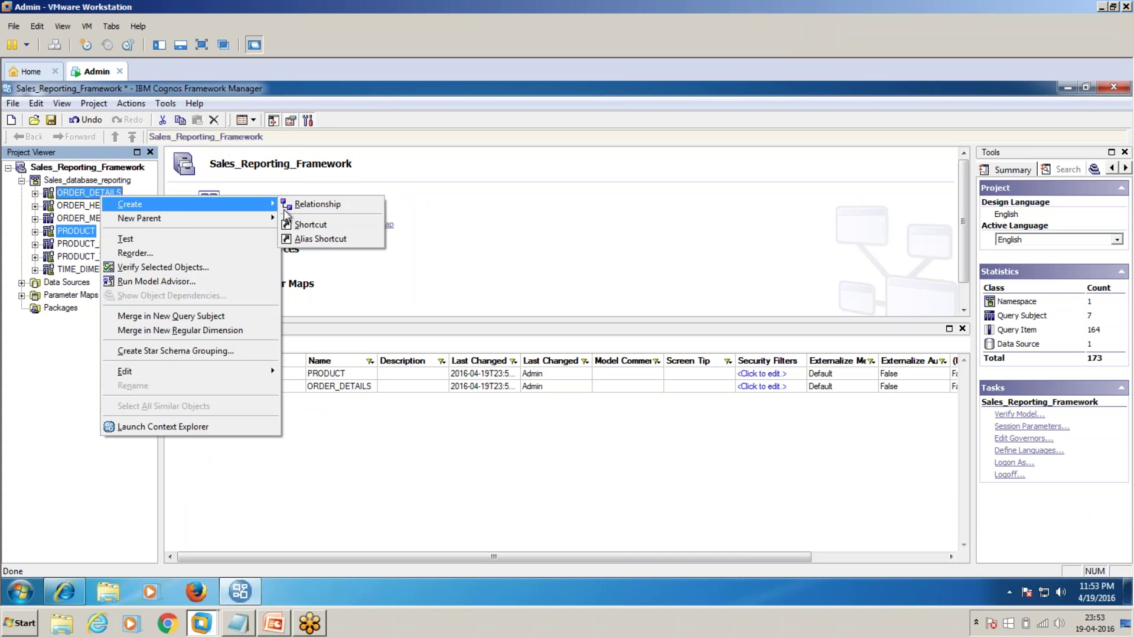
Step: Join PRODUCT to ORDER_DETAILS on PRODUCT_NUMBER with 1..1 to 0..n cardinality
click(303, 204)
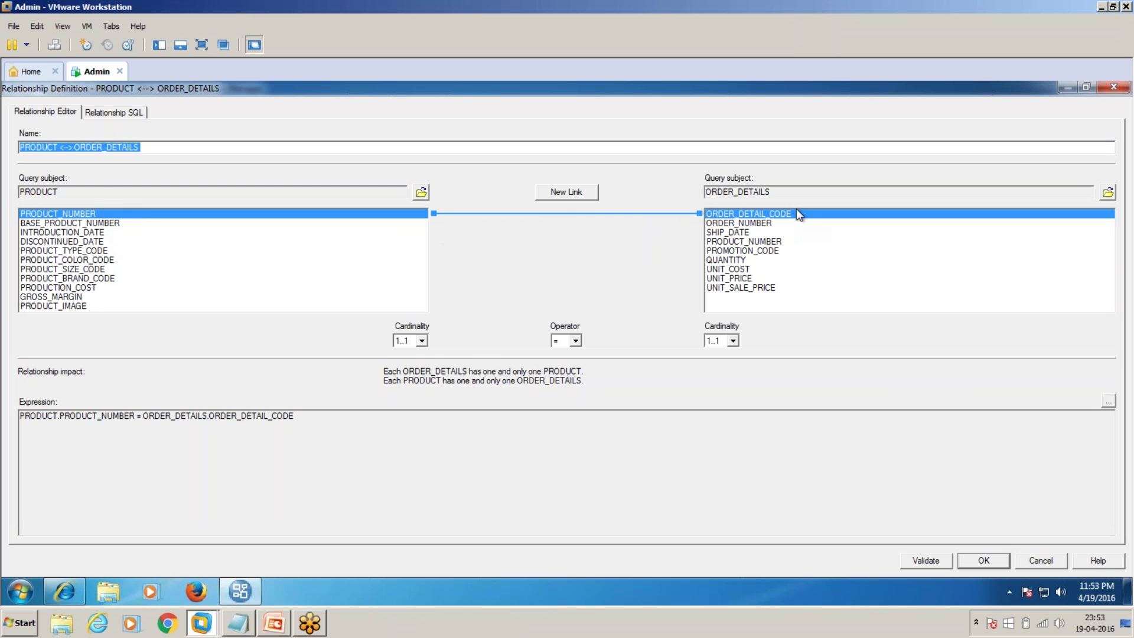
click(755, 247)
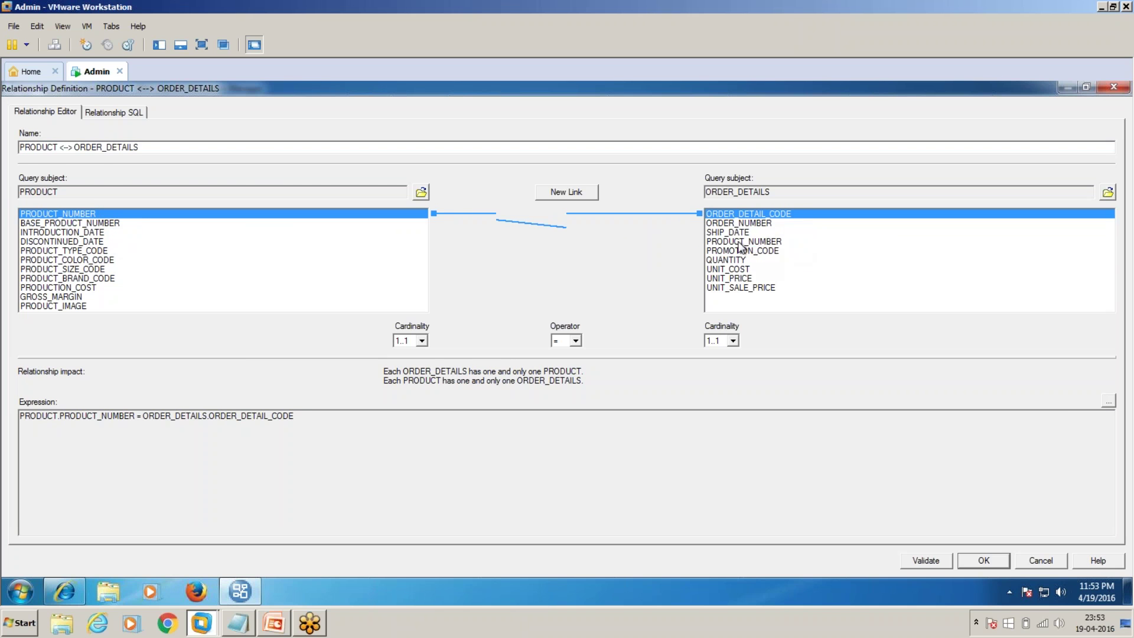
click(422, 341)
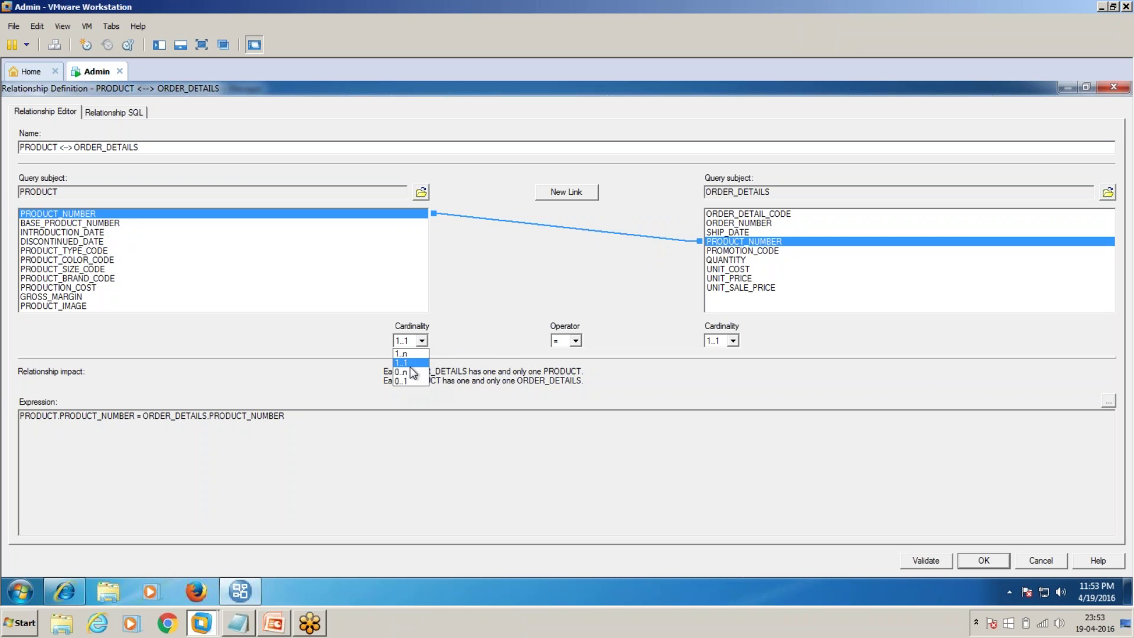
click(411, 365)
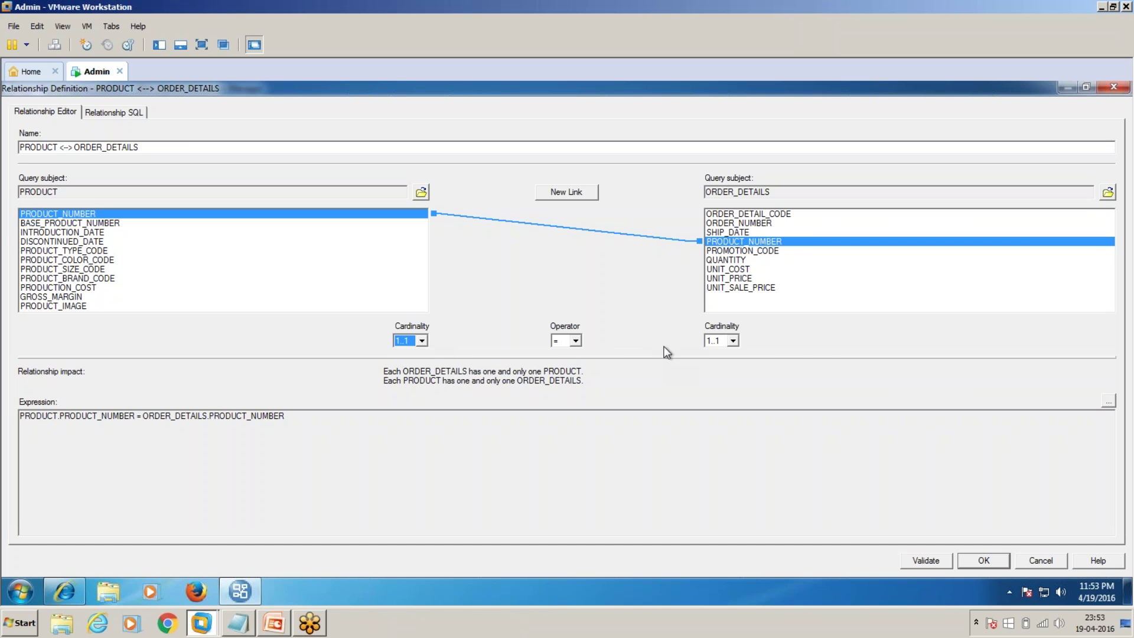
click(733, 341)
click(731, 373)
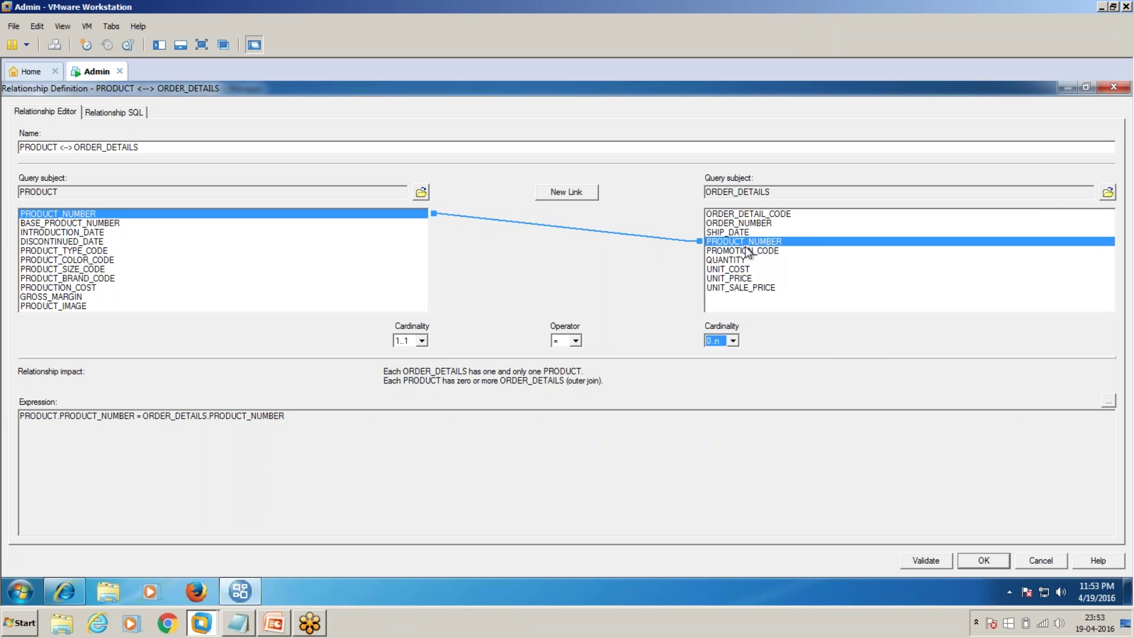
click(991, 561)
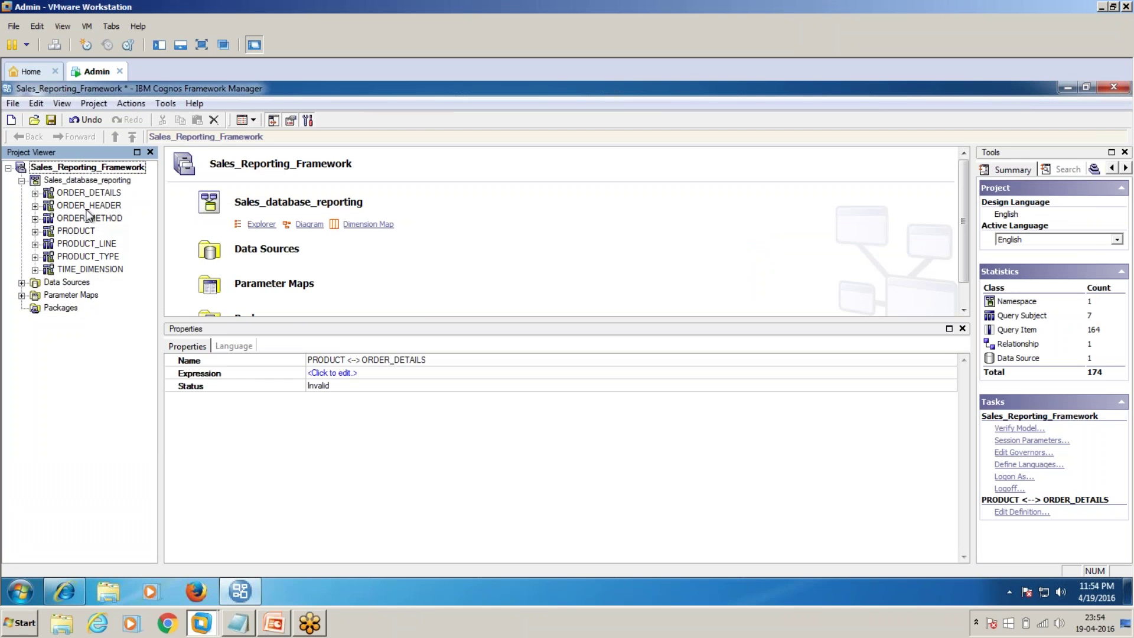
Step: Create a new package named Sales_reporting_package with the default contents
click(62, 308)
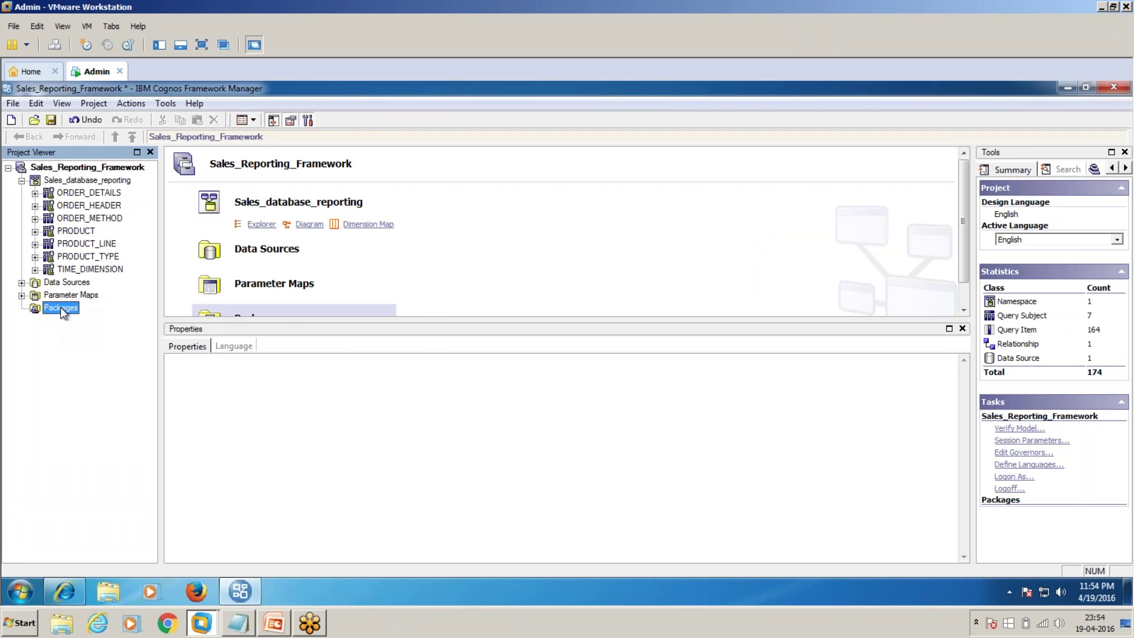
right_click(63, 313)
mouse_move(126, 315)
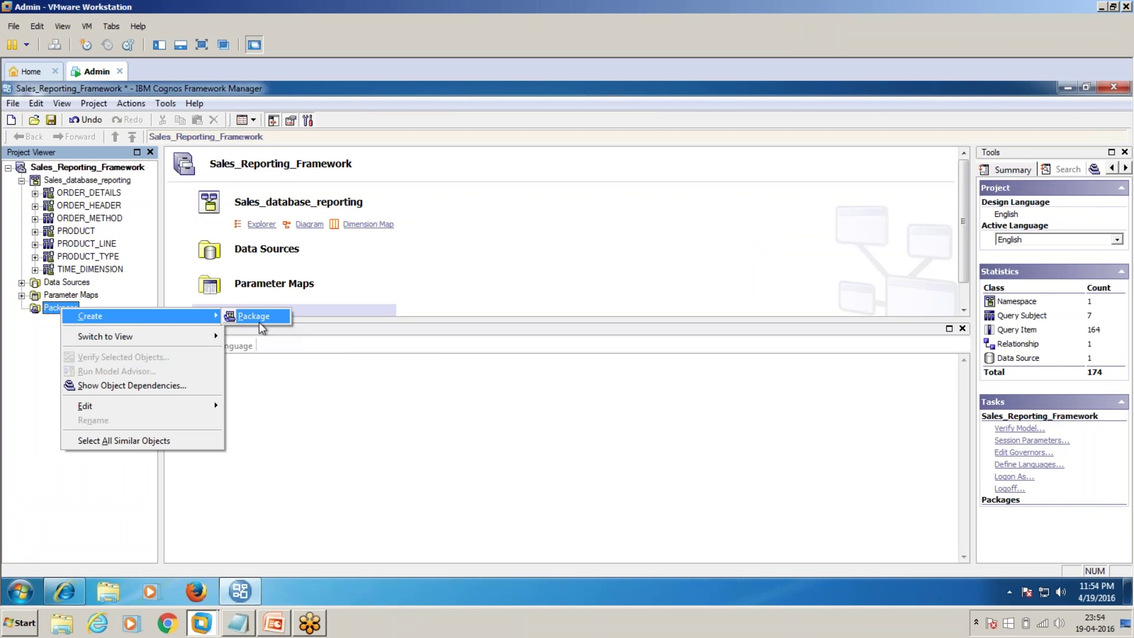
click(260, 318)
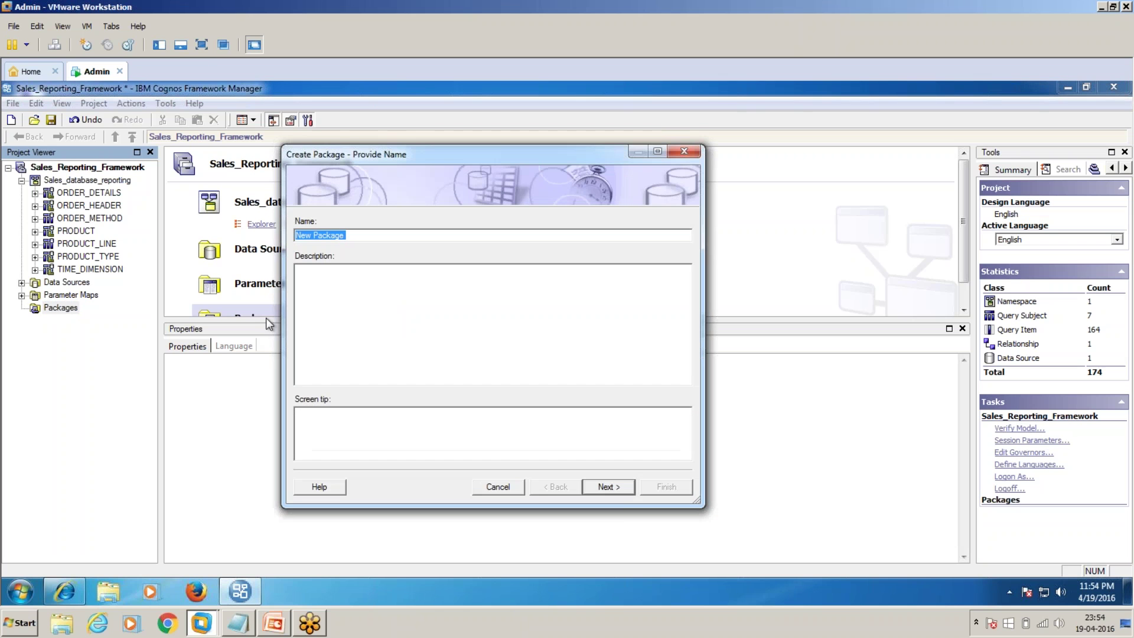
text(Sales_reporting_package)
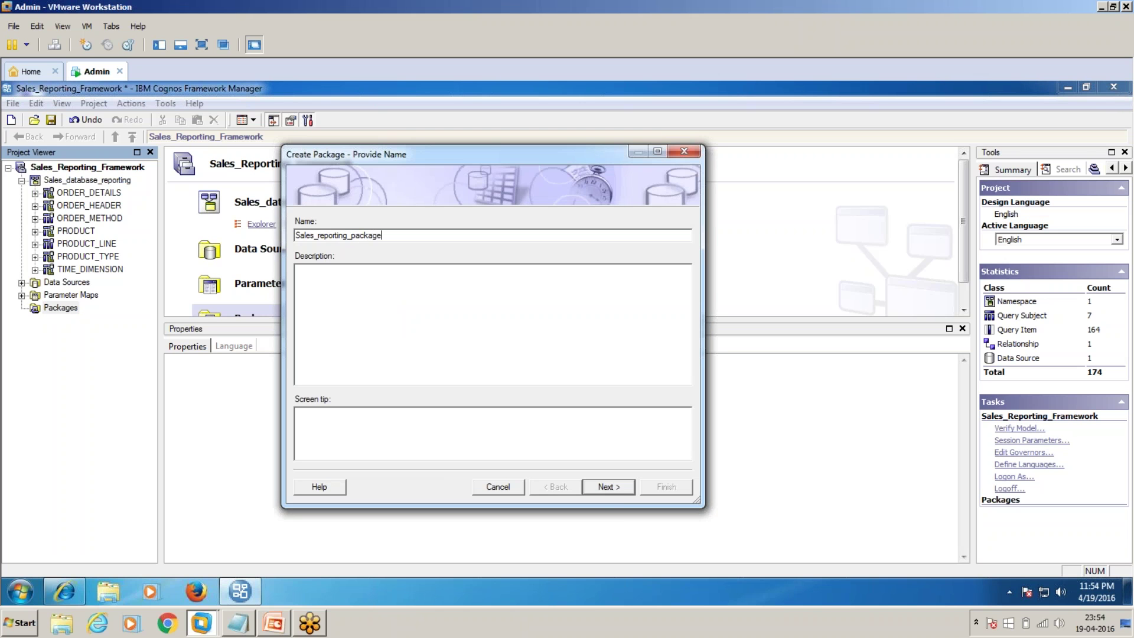
click(600, 488)
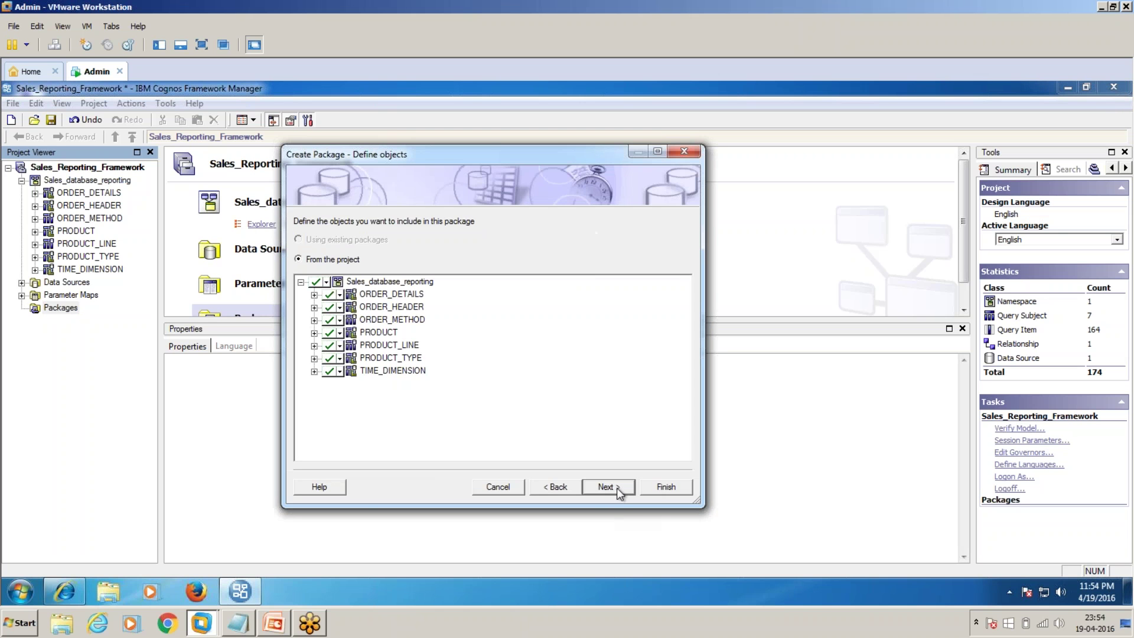
click(606, 488)
click(665, 487)
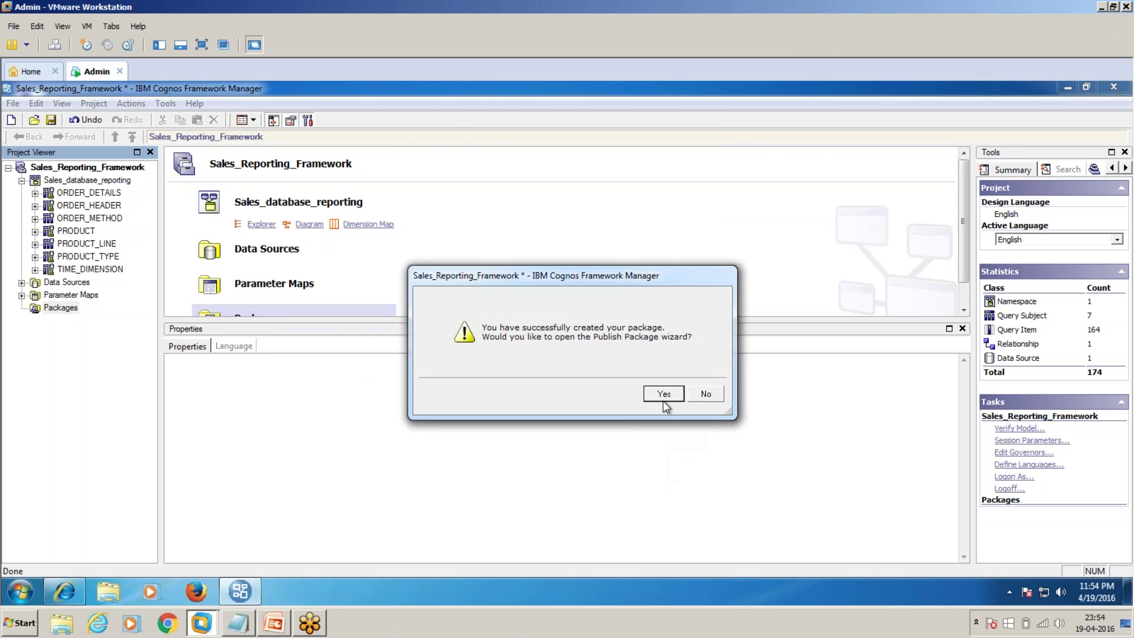
Step: Publish Sales_reporting_package with the default location and security settings
click(662, 395)
click(635, 459)
click(635, 458)
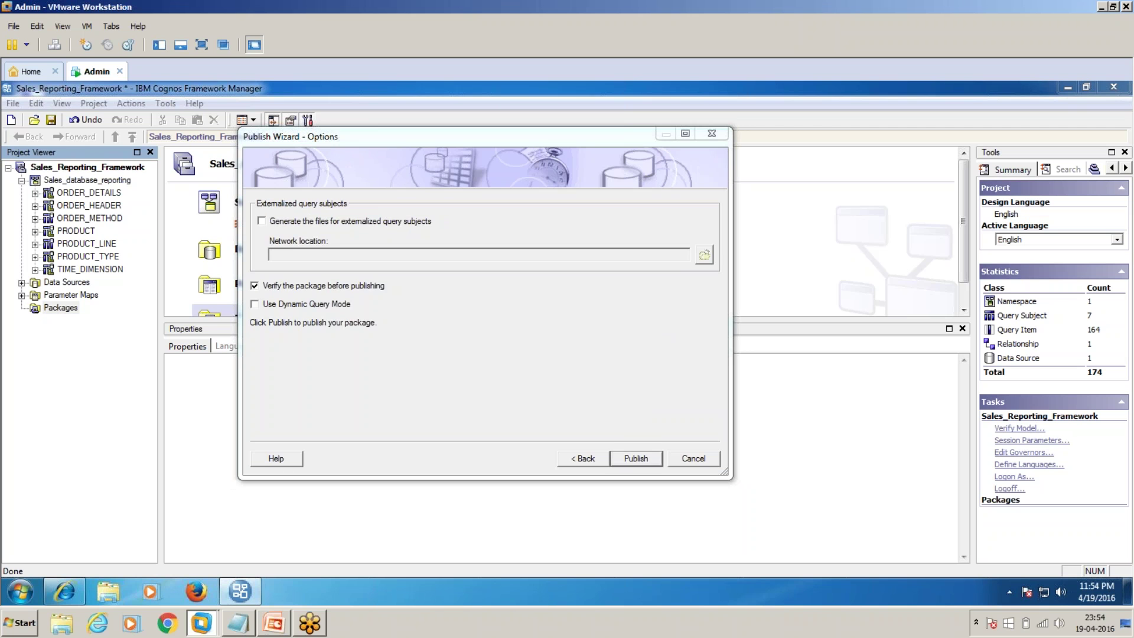
click(636, 458)
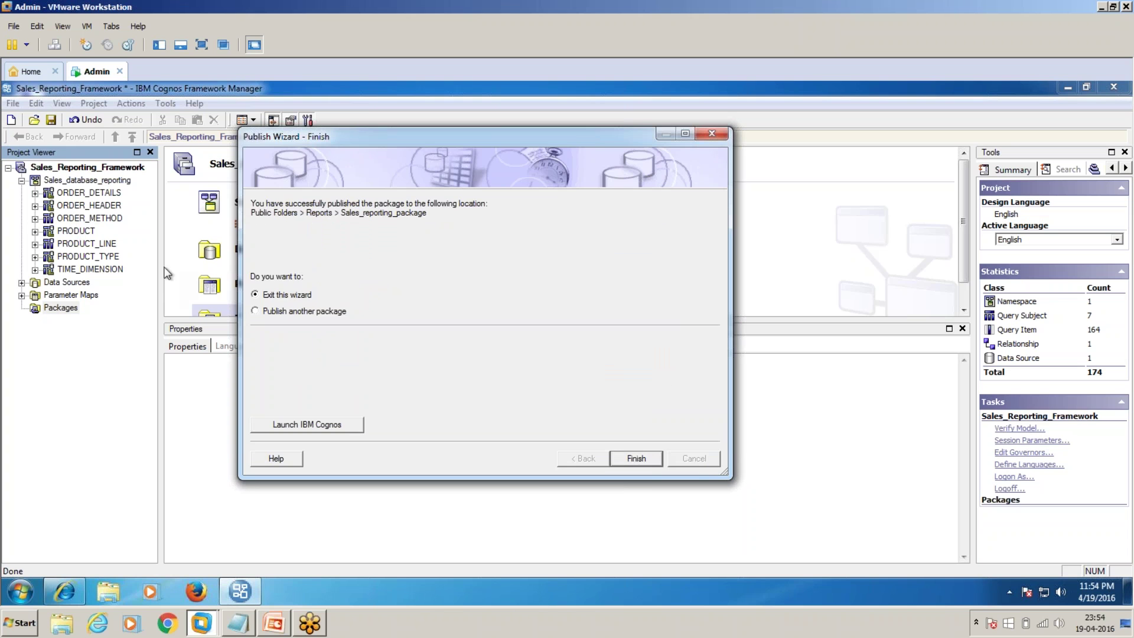
click(659, 464)
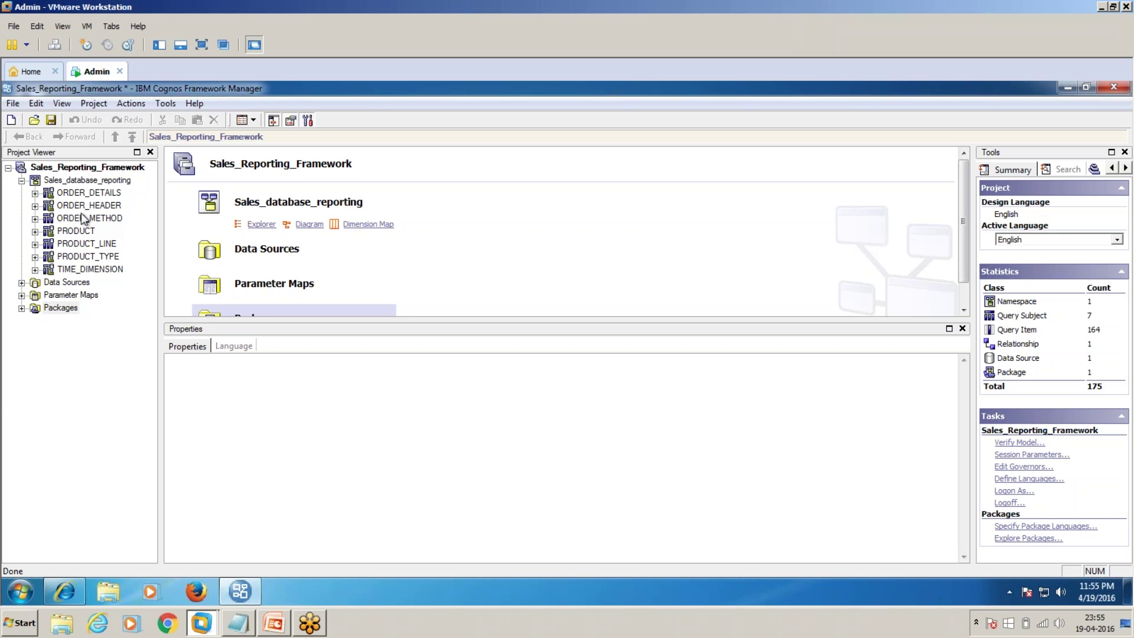
click(21, 309)
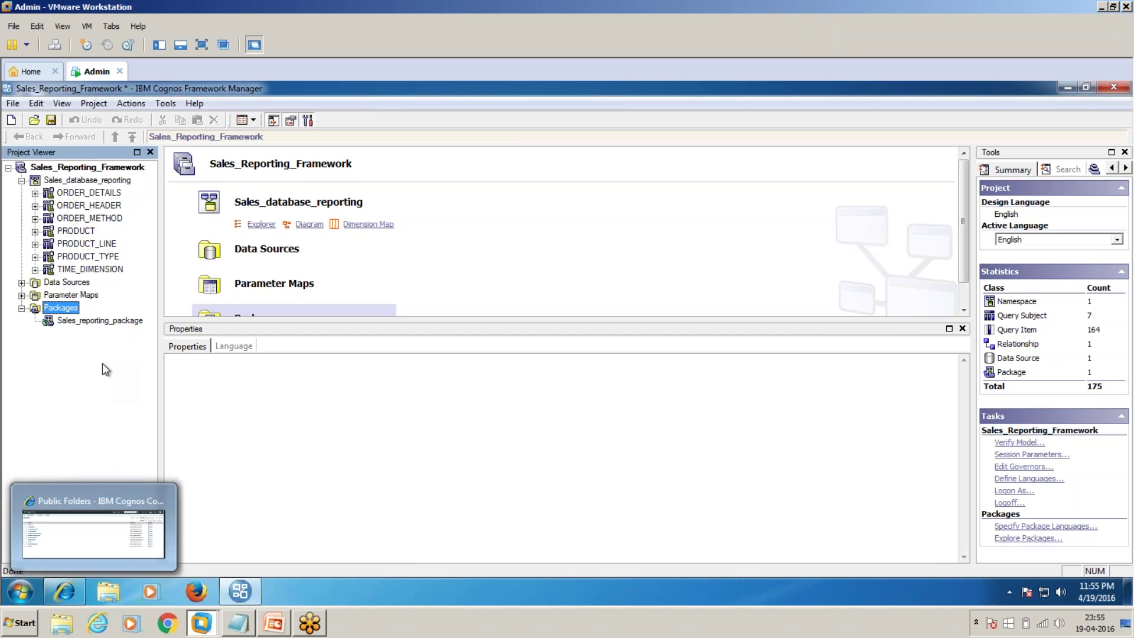
Step: Refresh Cognos Connection and log on with the administrator user ID and password
click(63, 591)
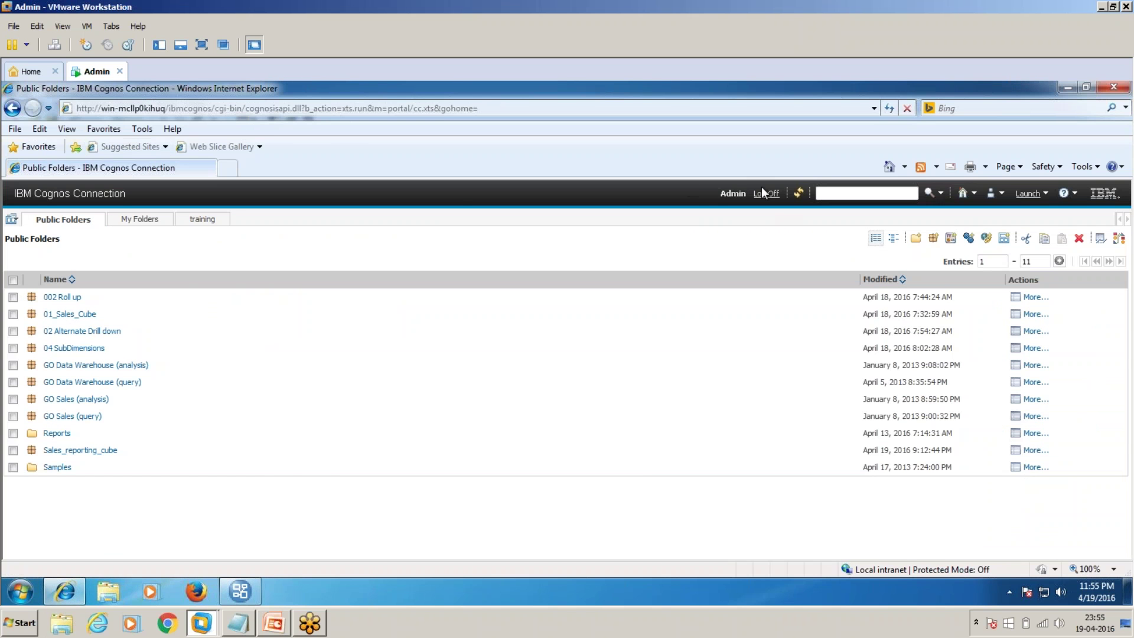
click(799, 192)
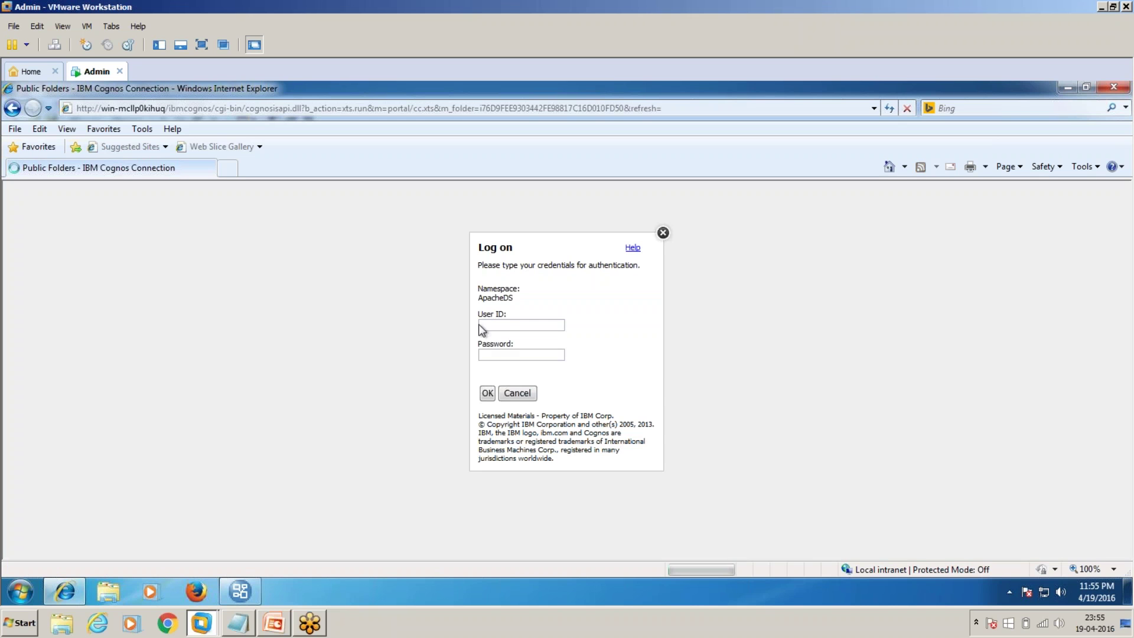
text(admin)
key(Tab)
text(admin)
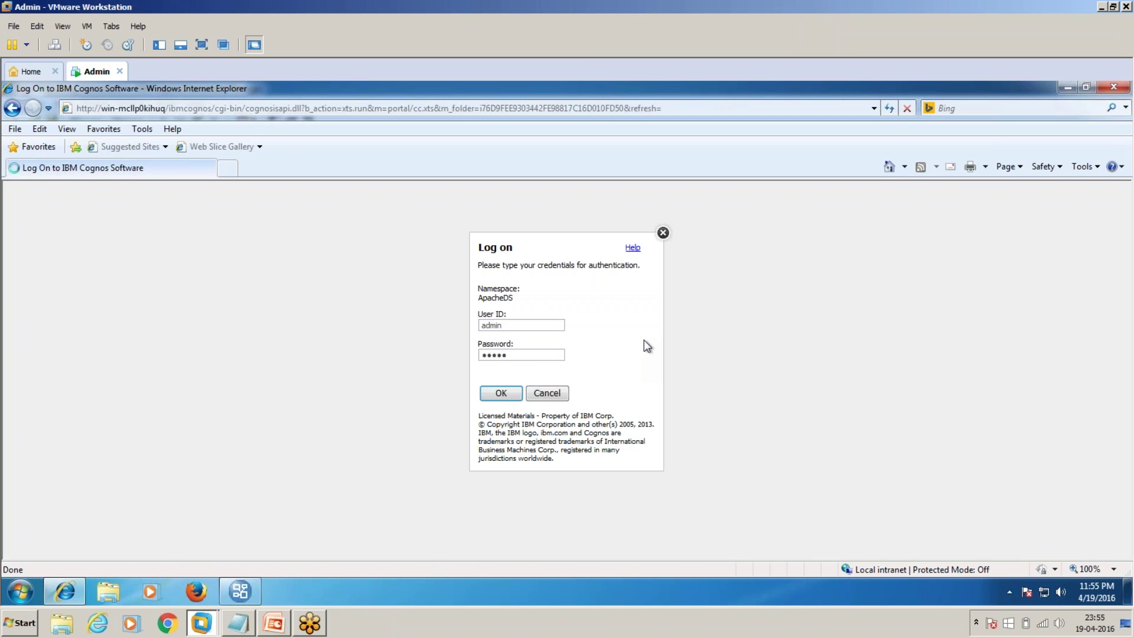
key(Return)
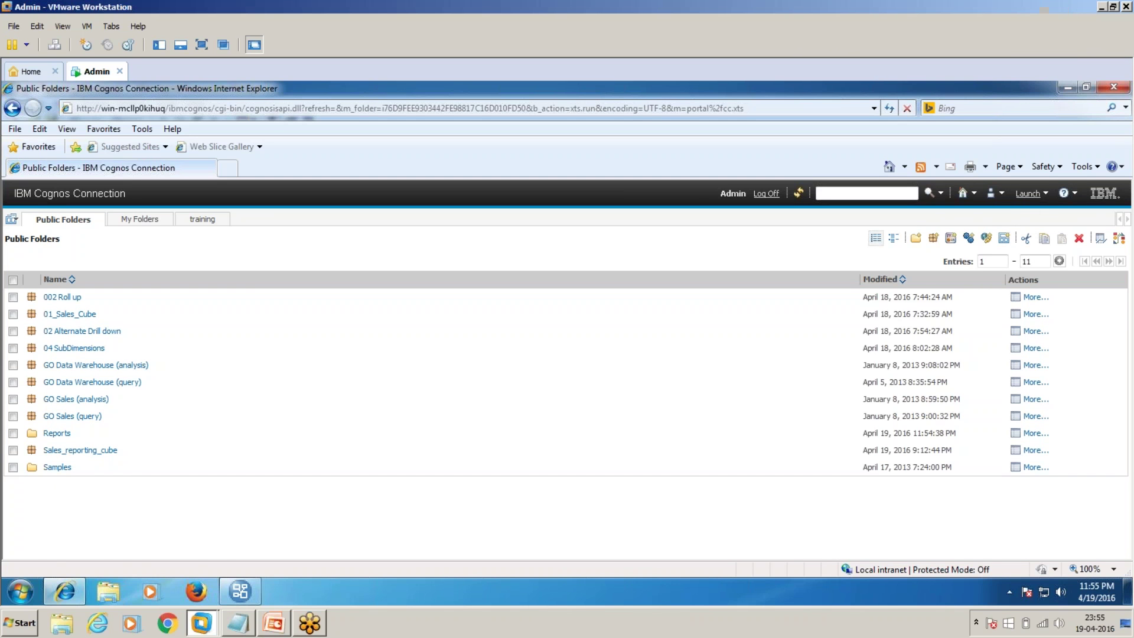
click(1030, 195)
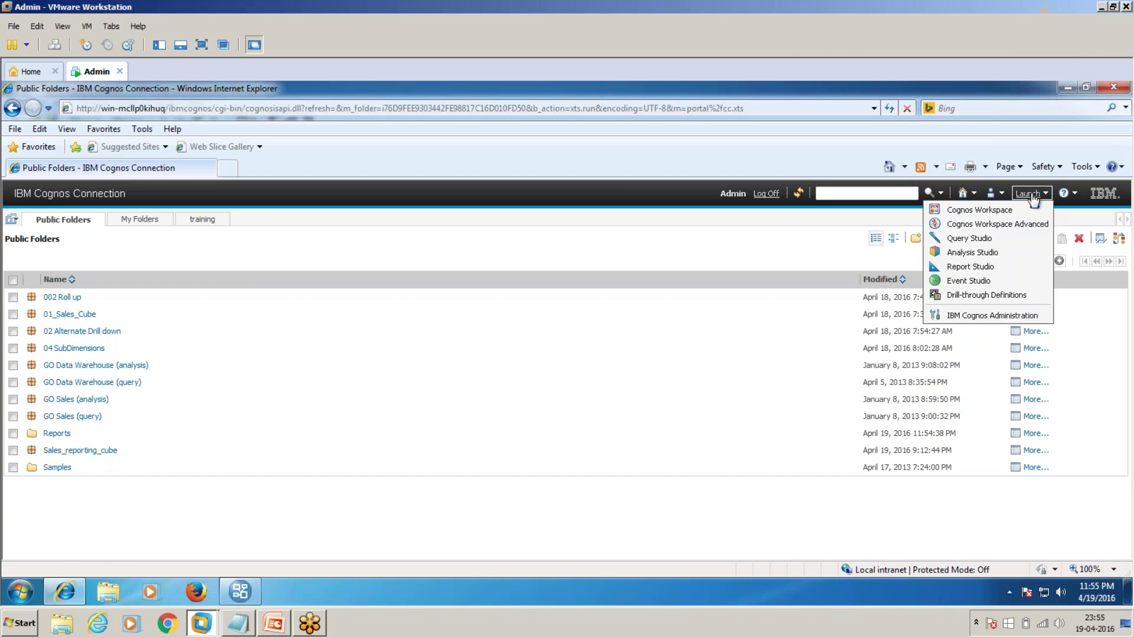
click(972, 238)
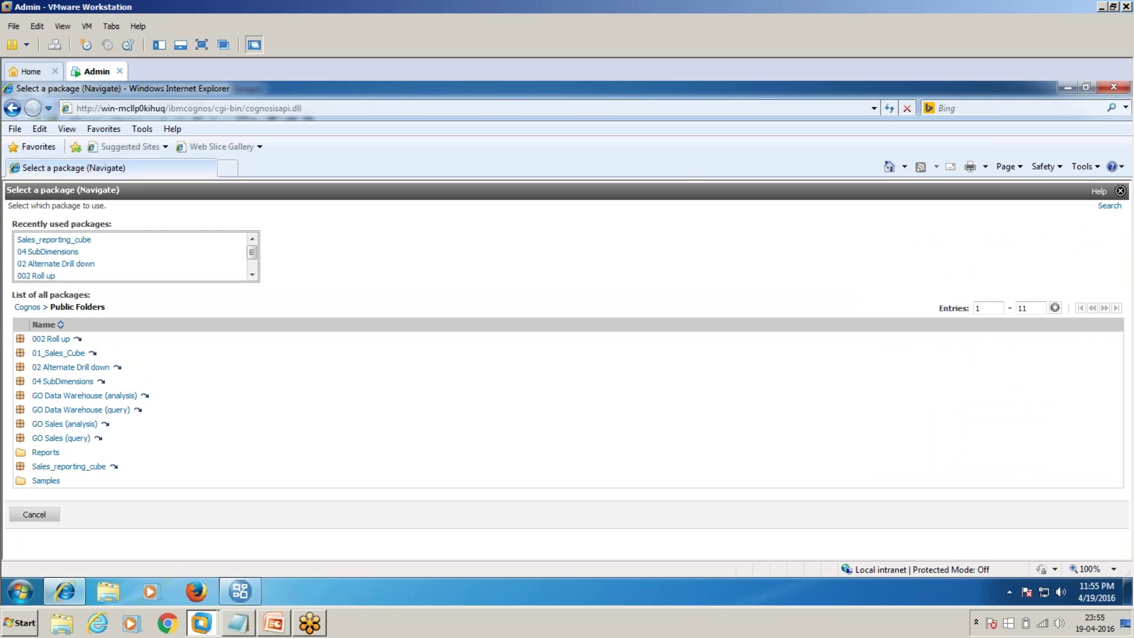
click(83, 467)
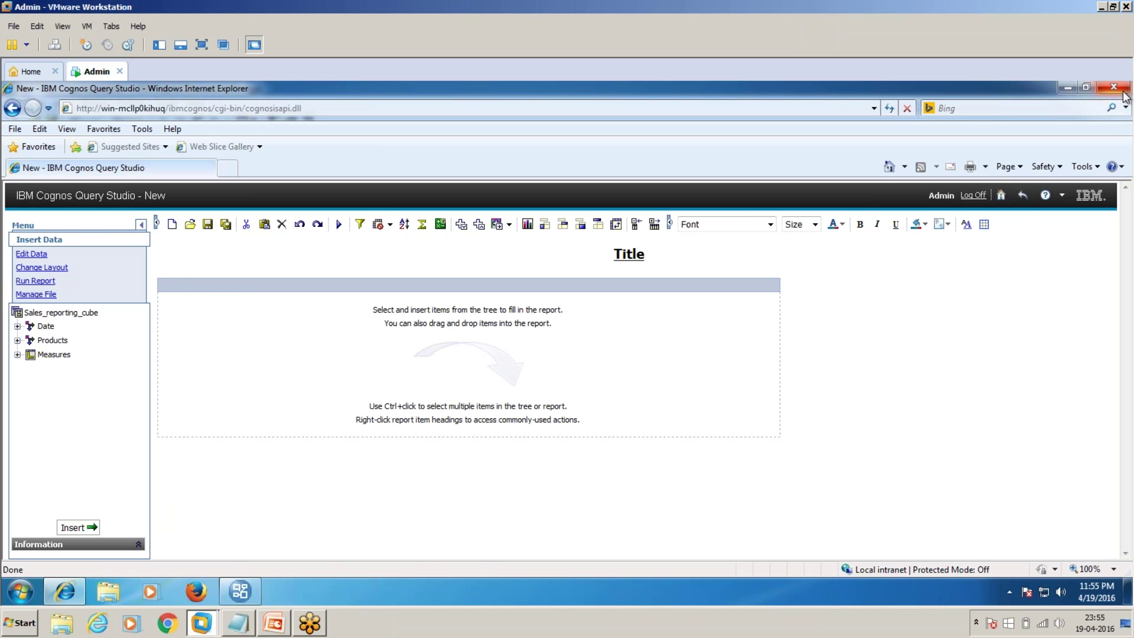
click(14, 109)
click(1024, 198)
click(996, 193)
click(45, 499)
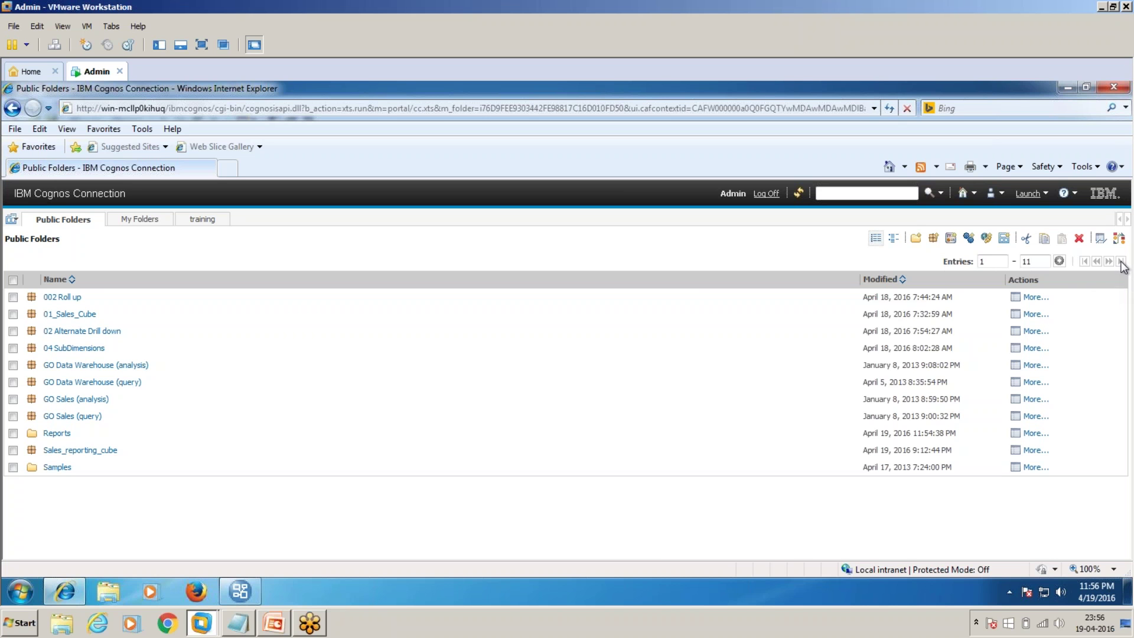
Step: Refresh Public Folders, then start a new Query Studio report on Sales_reporting_package
click(799, 193)
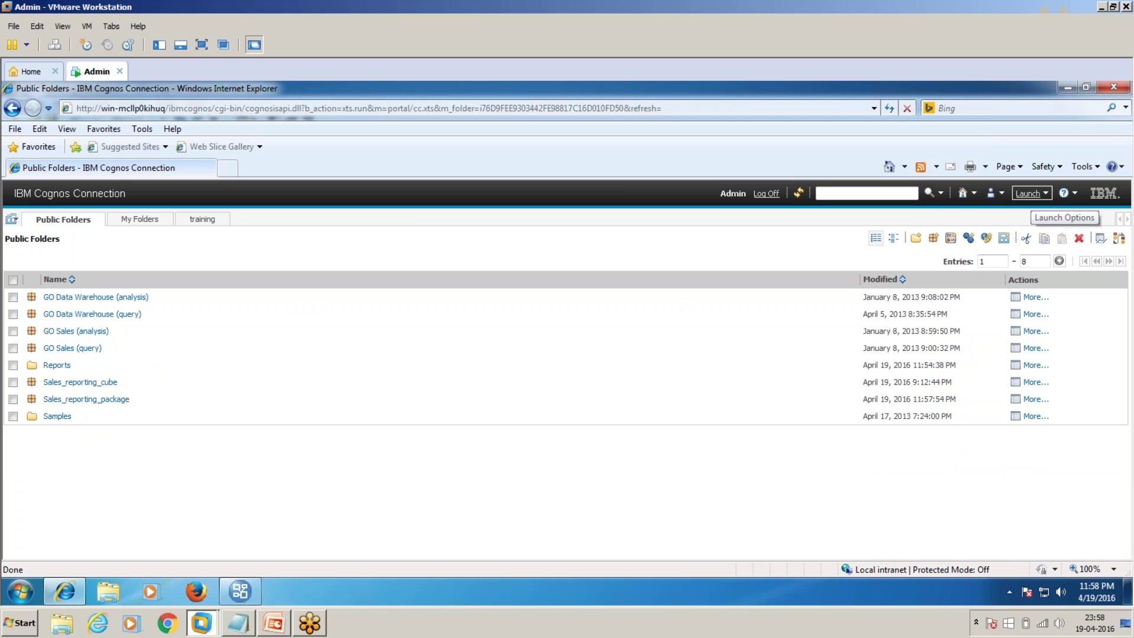
click(1031, 194)
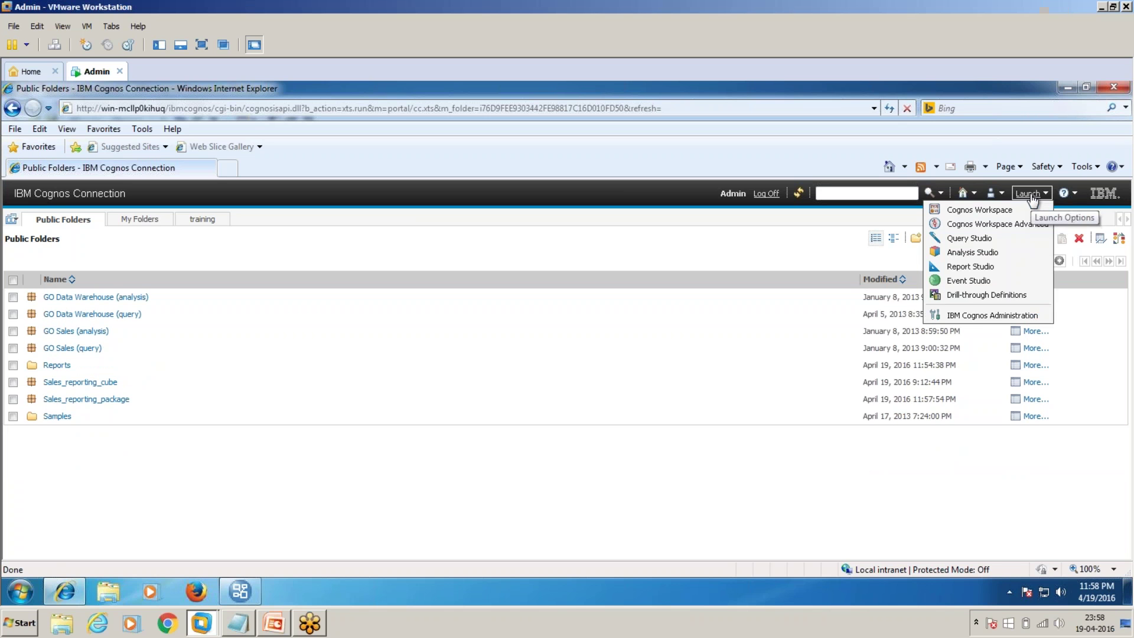
click(974, 240)
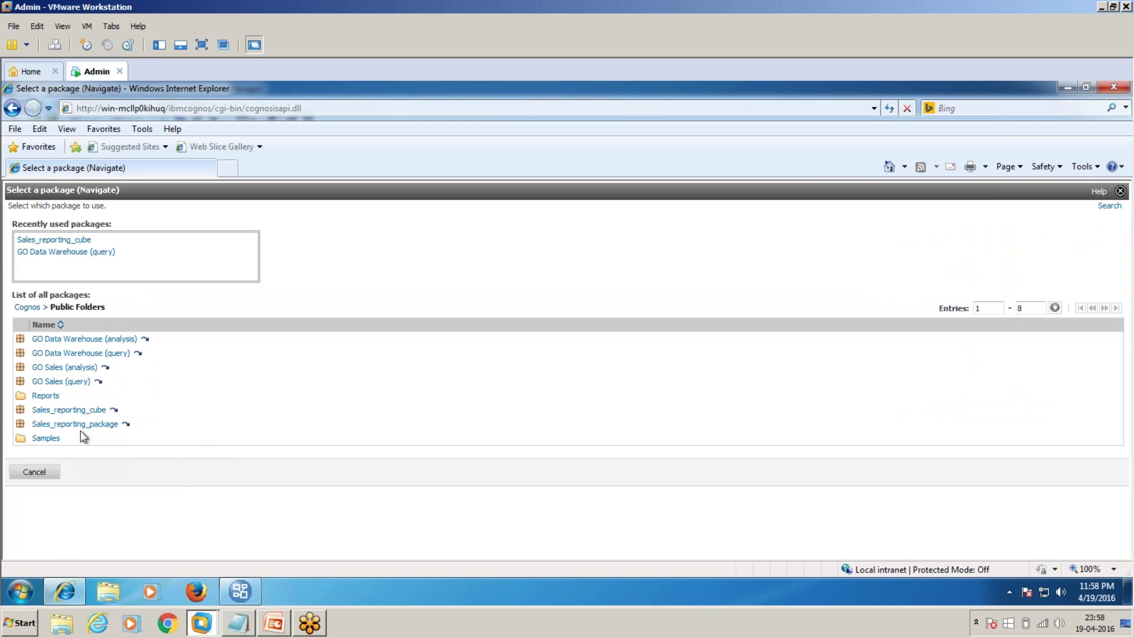
click(83, 425)
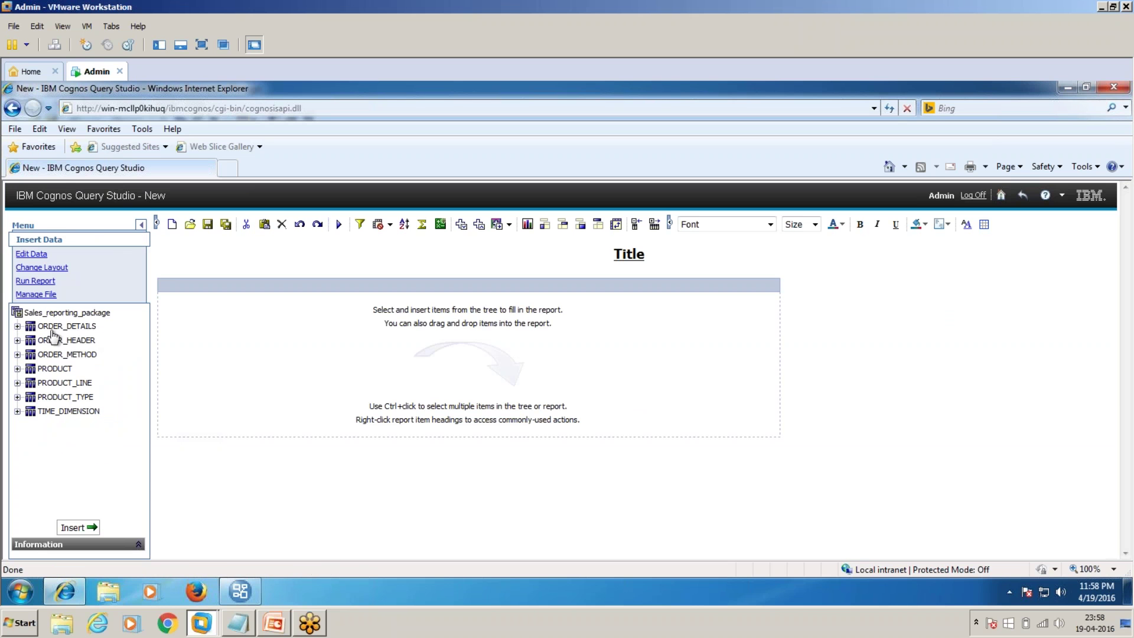
Step: Add PRODUCT_NUMBER from the PRODUCT table as a report column
click(17, 368)
drag(88, 384, 182, 369)
drag(57, 357, 18, 329)
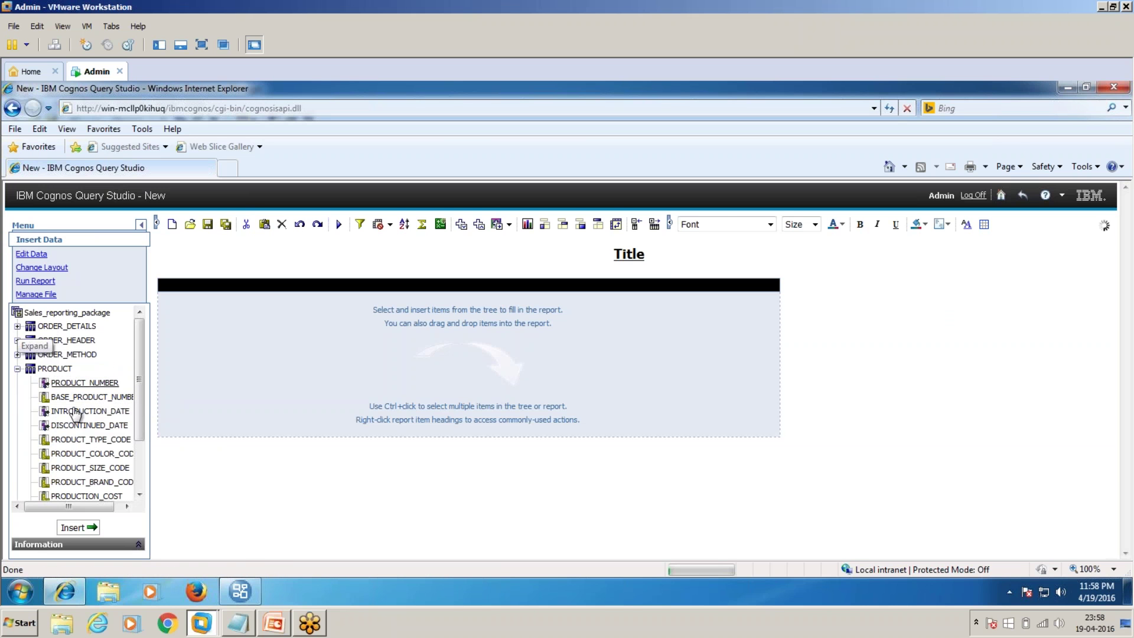
Step: Add QUANTITY from ORDER_DETAILS beside the PRODUCT_NUMBER column
click(18, 326)
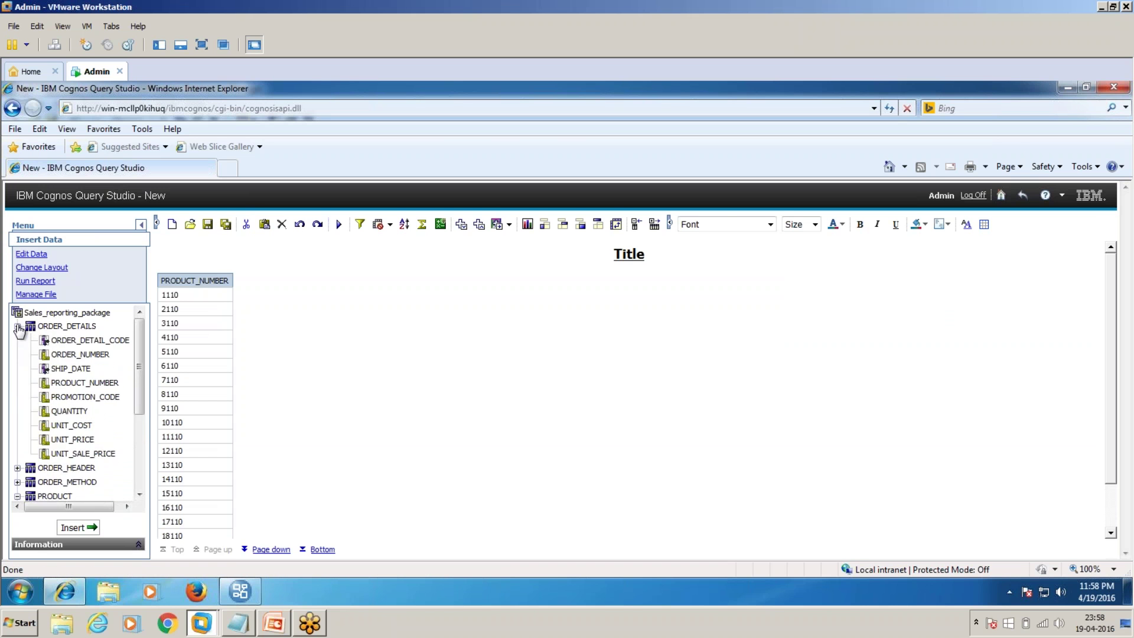
click(90, 384)
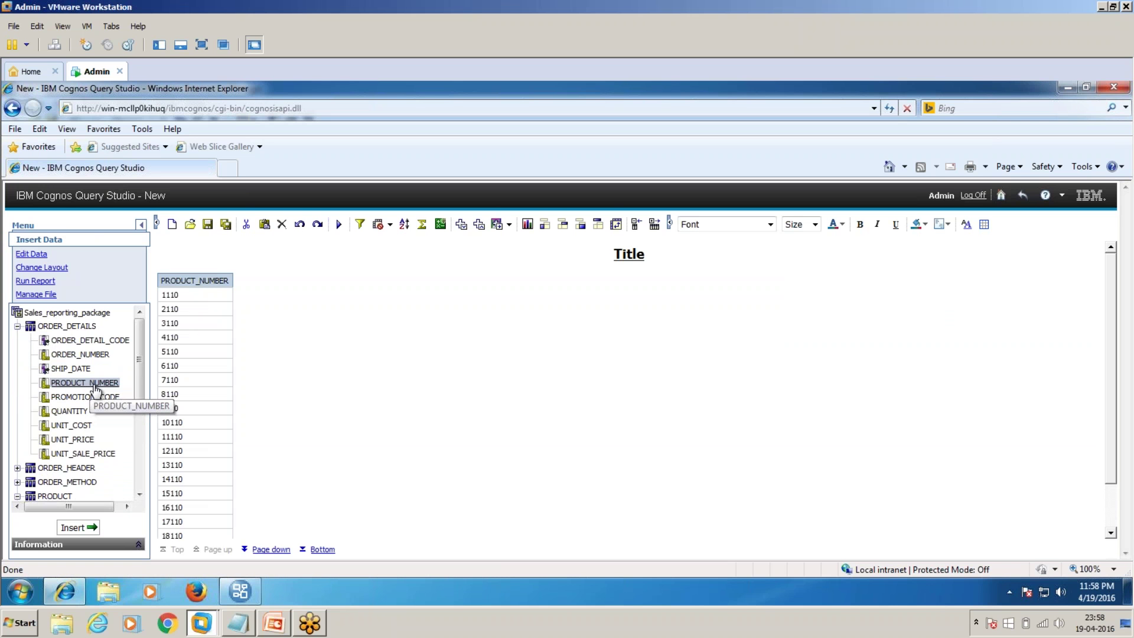
click(82, 453)
click(86, 343)
click(89, 356)
click(76, 413)
drag(77, 417, 233, 364)
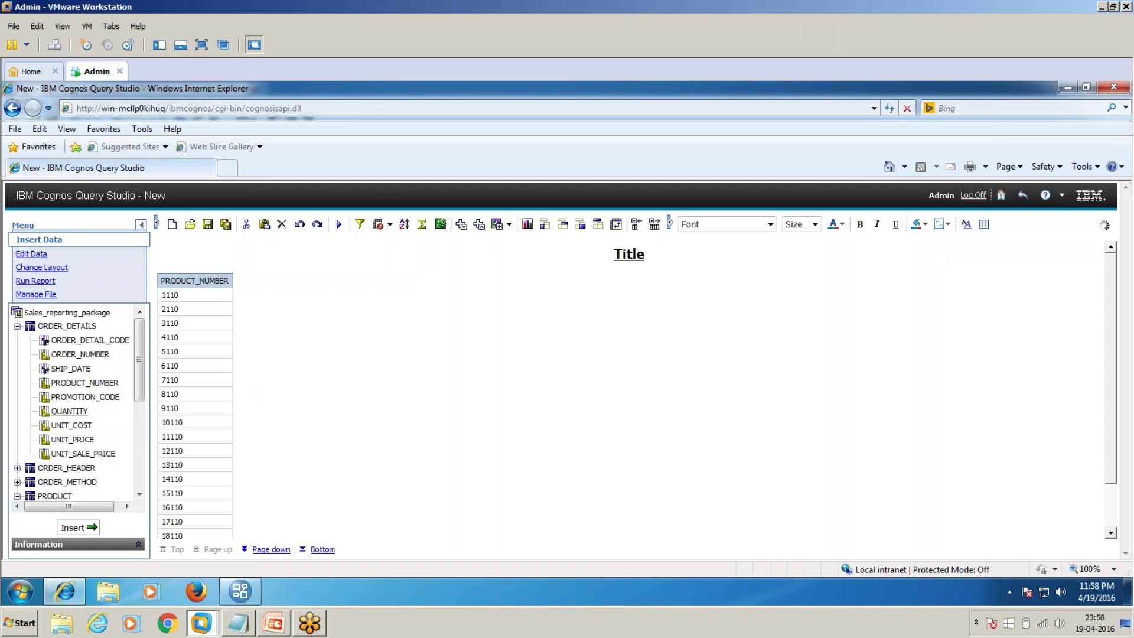